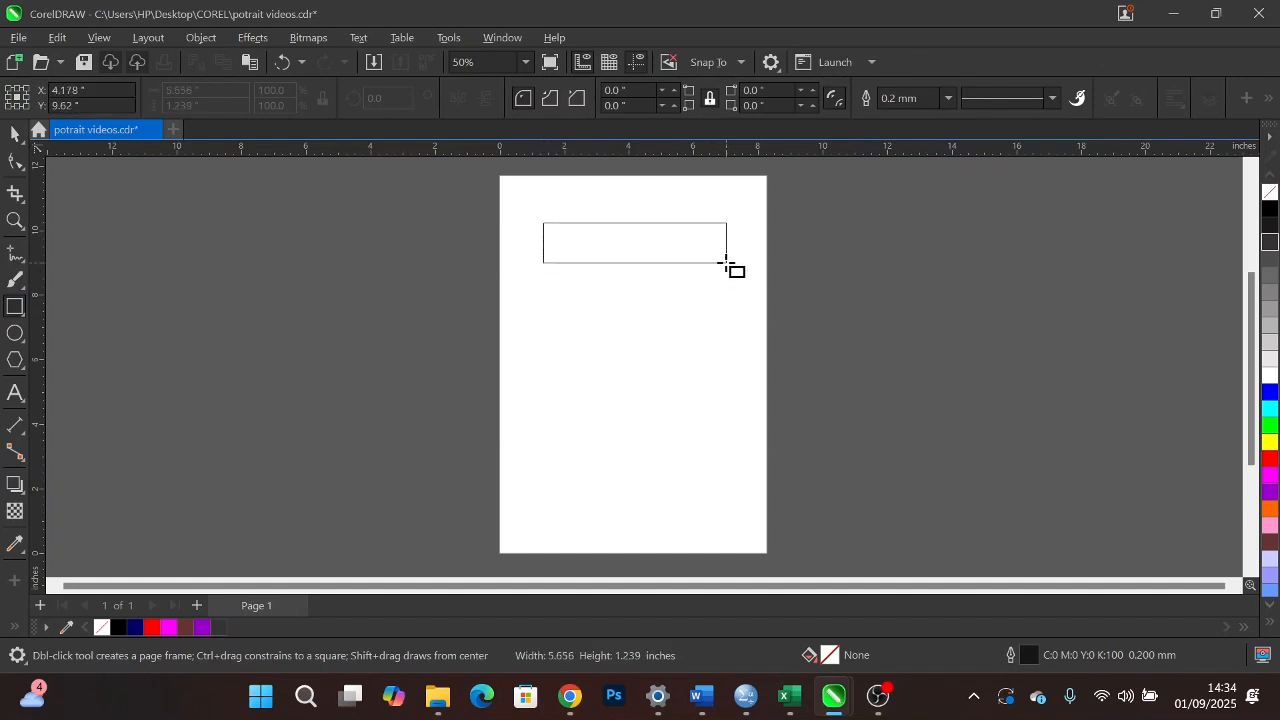
Fully round the rectangle's corners into a pill shape and reduce its height to about 1.01 inches
{"action": "left_click", "coordinate": [18, 162]}
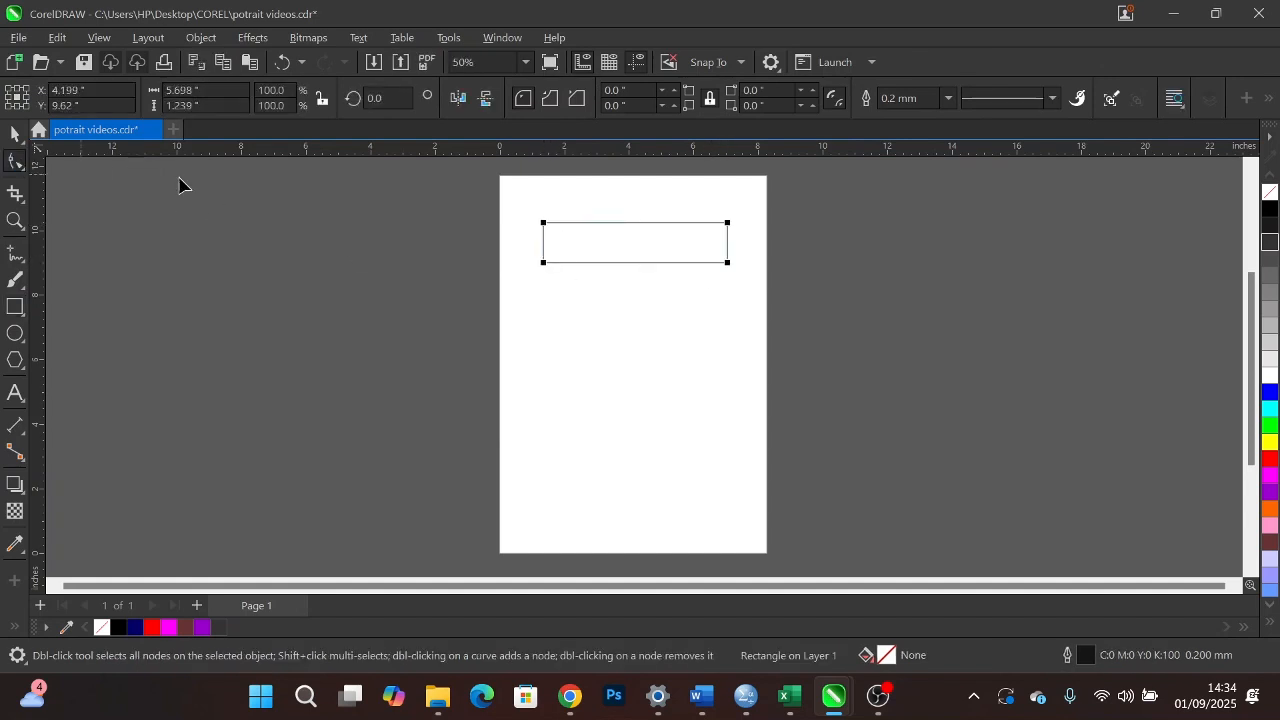
{"action": "left_click_drag", "start_coordinate": [728, 264], "coordinate": [663, 270]}
{"action": "left_click", "coordinate": [14, 133]}
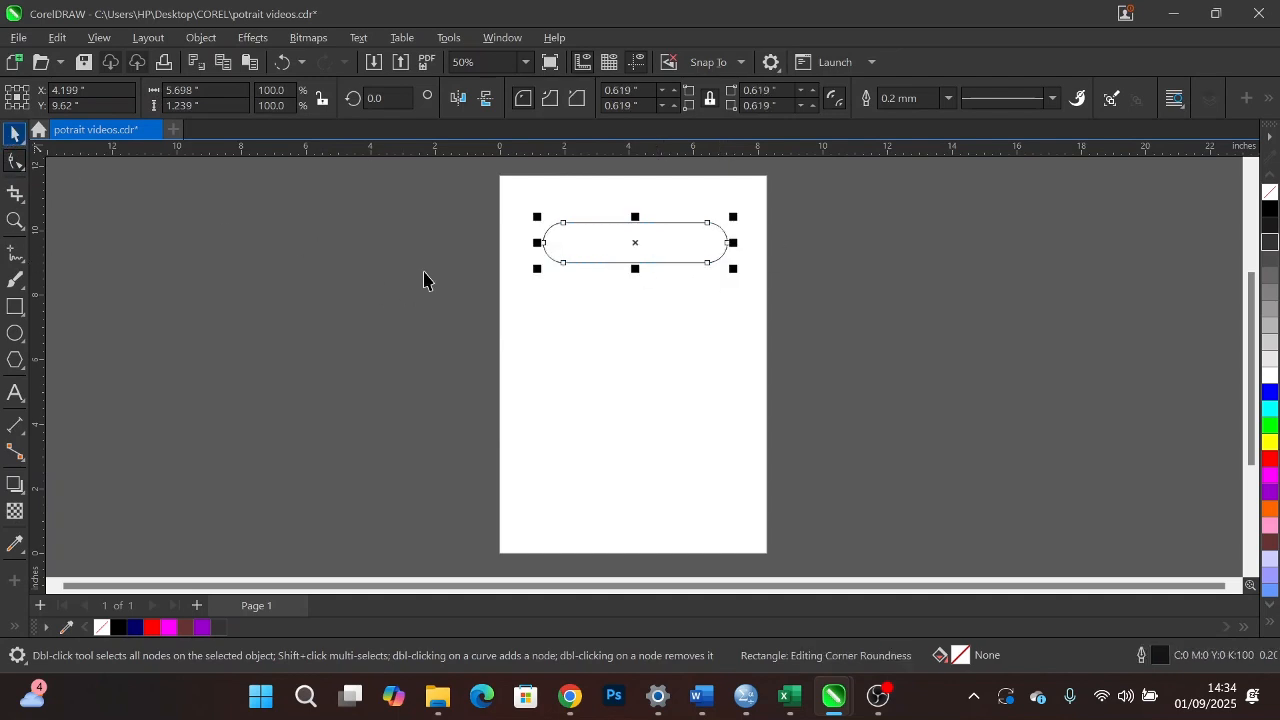
{"action": "left_click_drag", "start_coordinate": [635, 270], "coordinate": [635, 263]}
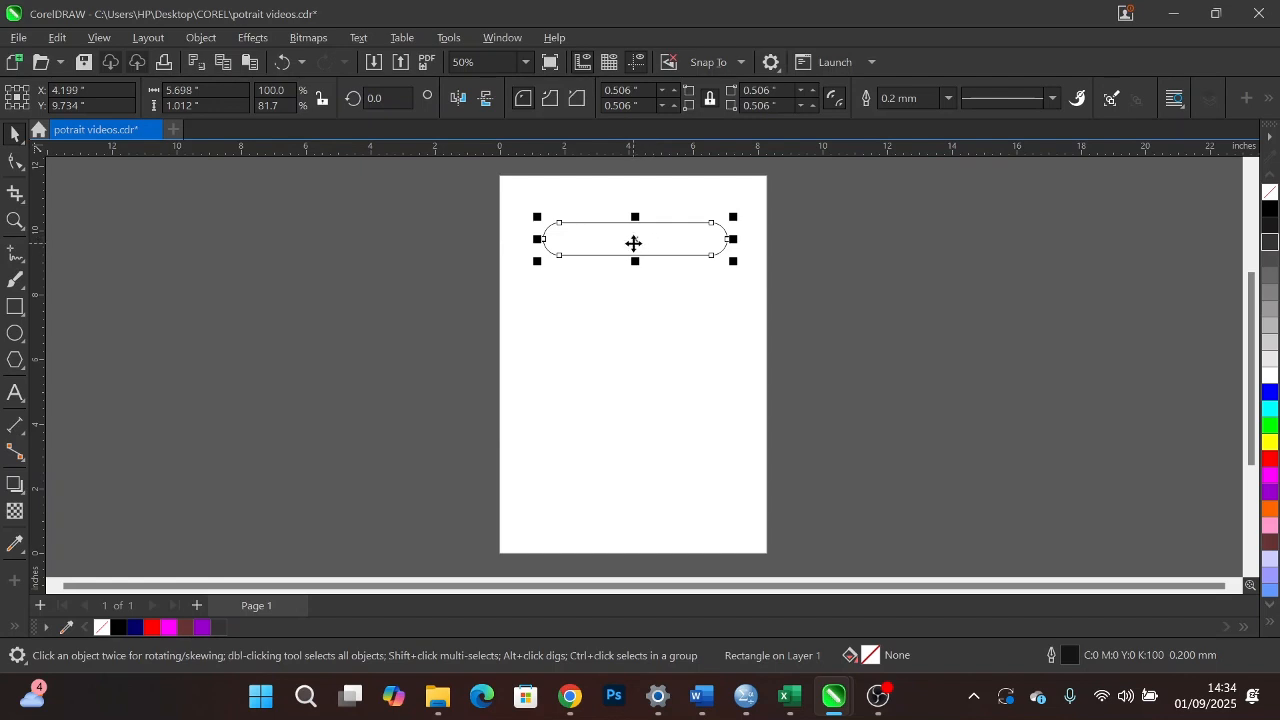
Duplicate the pill straight down twice with equal spacing to make a column of three
{"action": "left_click", "coordinate": [632, 241]}
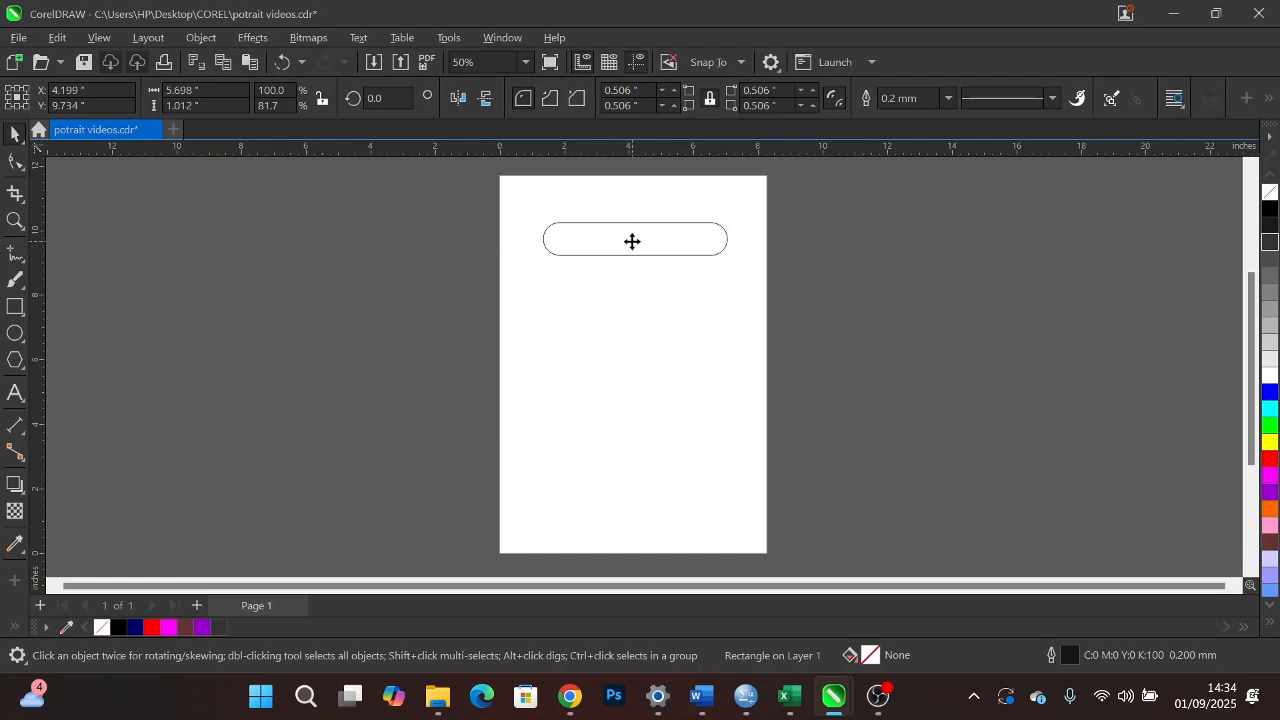
{"action": "left_click_drag", "start_coordinate": [632, 241], "coordinate": [628, 286]}
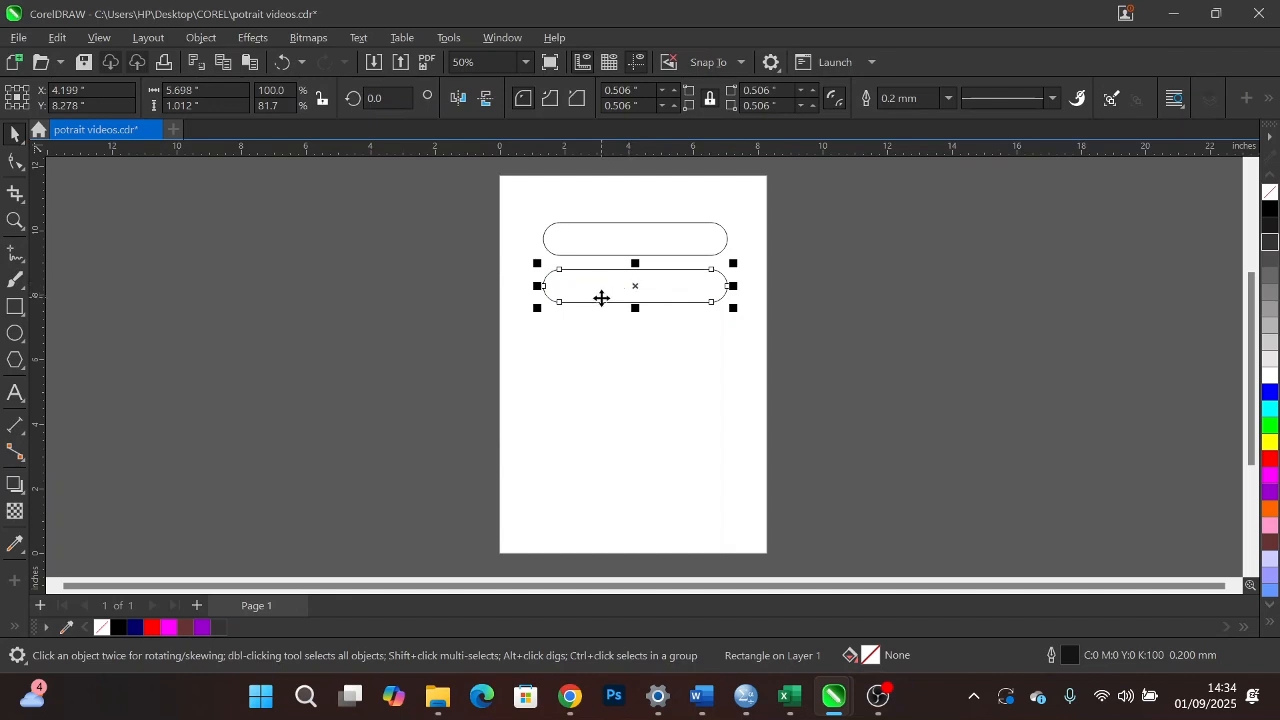
{"action": "key", "text": "ctrl+r"}
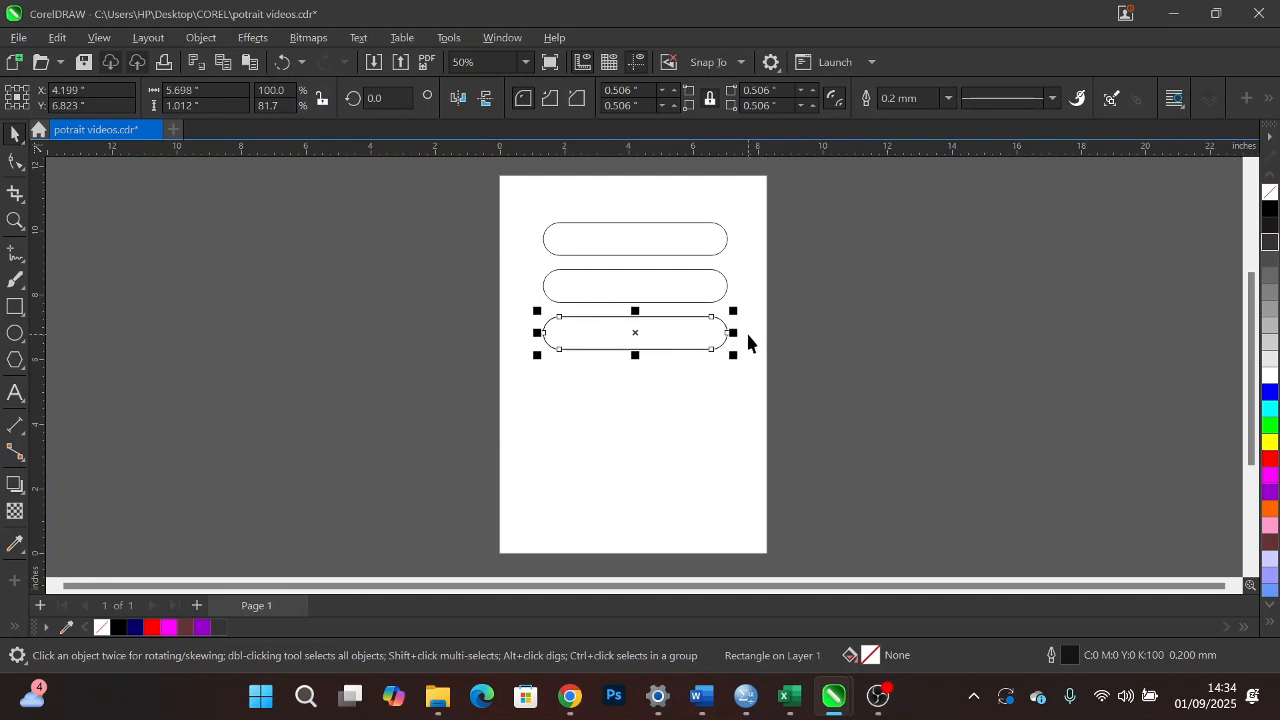
Split the third row into a short pill about 1.2 inches wide and a longer one about 3.94 inches wide, with a gap between
{"action": "left_click_drag", "start_coordinate": [734, 333], "coordinate": [587, 344]}
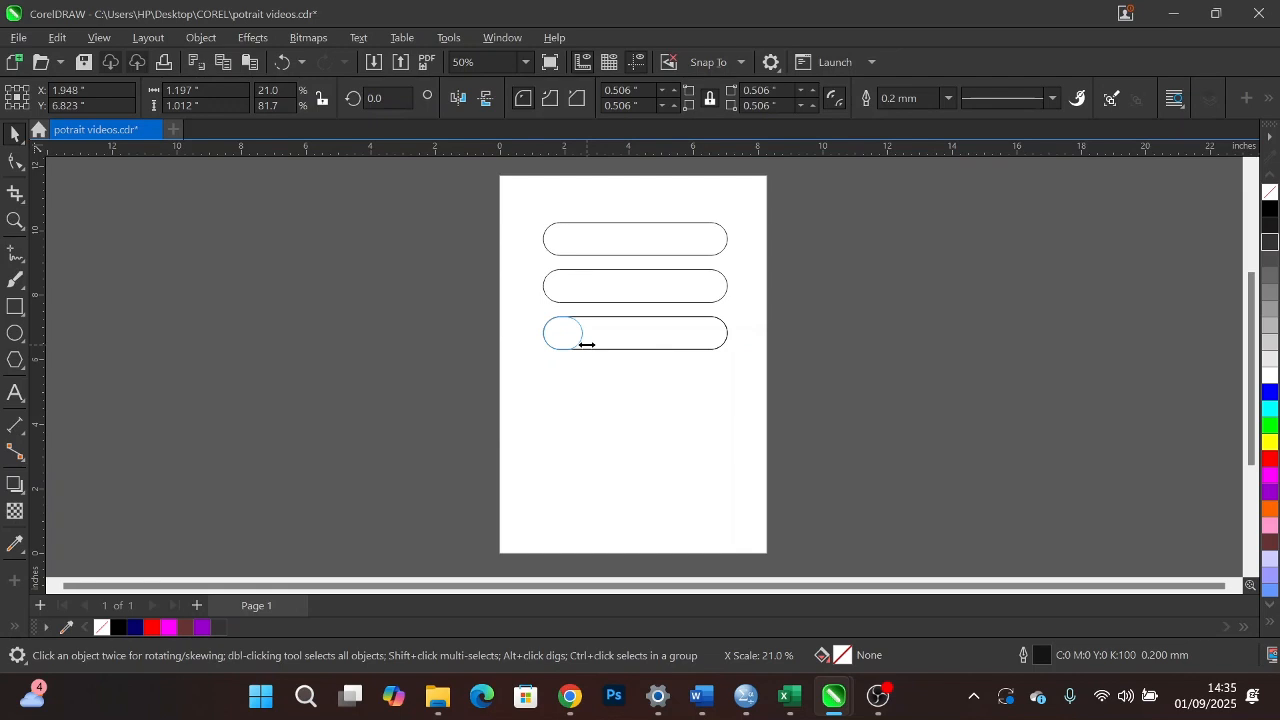
{"action": "mouse_move", "coordinate": [587, 344]}
{"action": "left_mouse_down"}
{"action": "mouse_move", "coordinate": [557, 334]}
{"action": "mouse_move", "coordinate": [600, 350]}
{"action": "left_mouse_up"}
{"action": "left_click", "coordinate": [545, 332]}
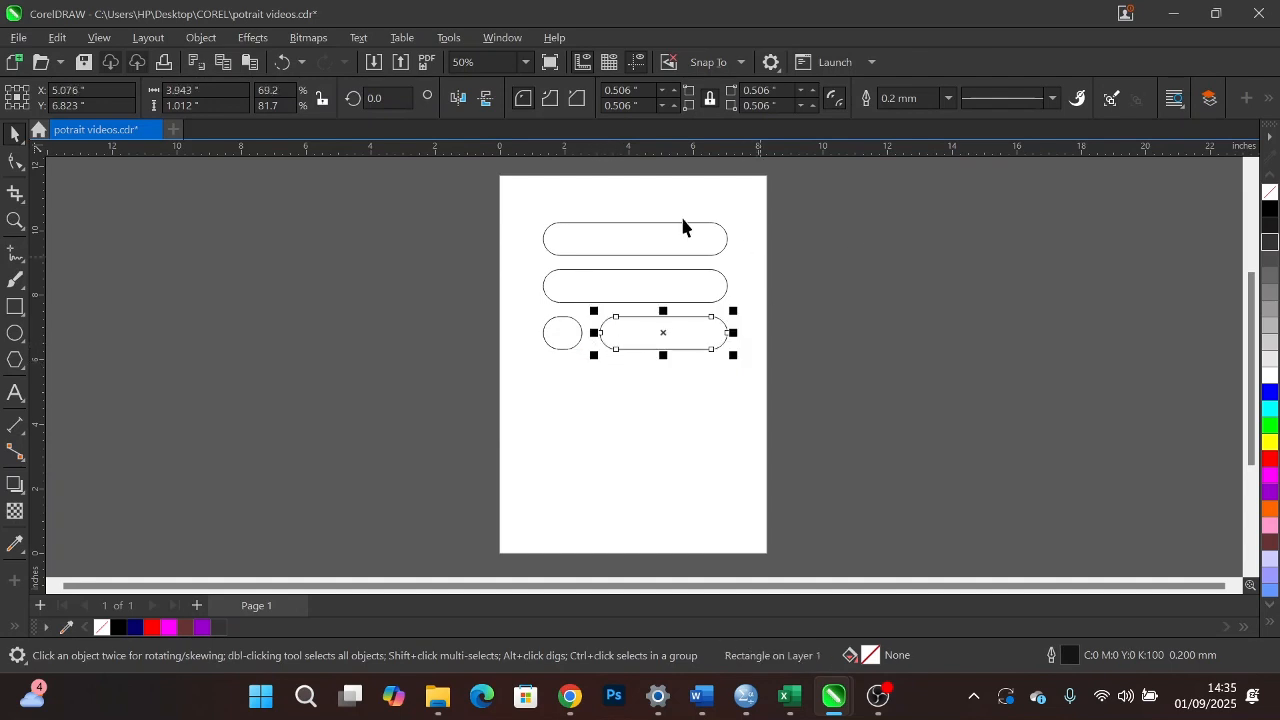
Group the four rounded shapes and rotate the group about 15.8 degrees counterclockwise
{"action": "left_click_drag", "start_coordinate": [403, 200], "coordinate": [811, 443]}
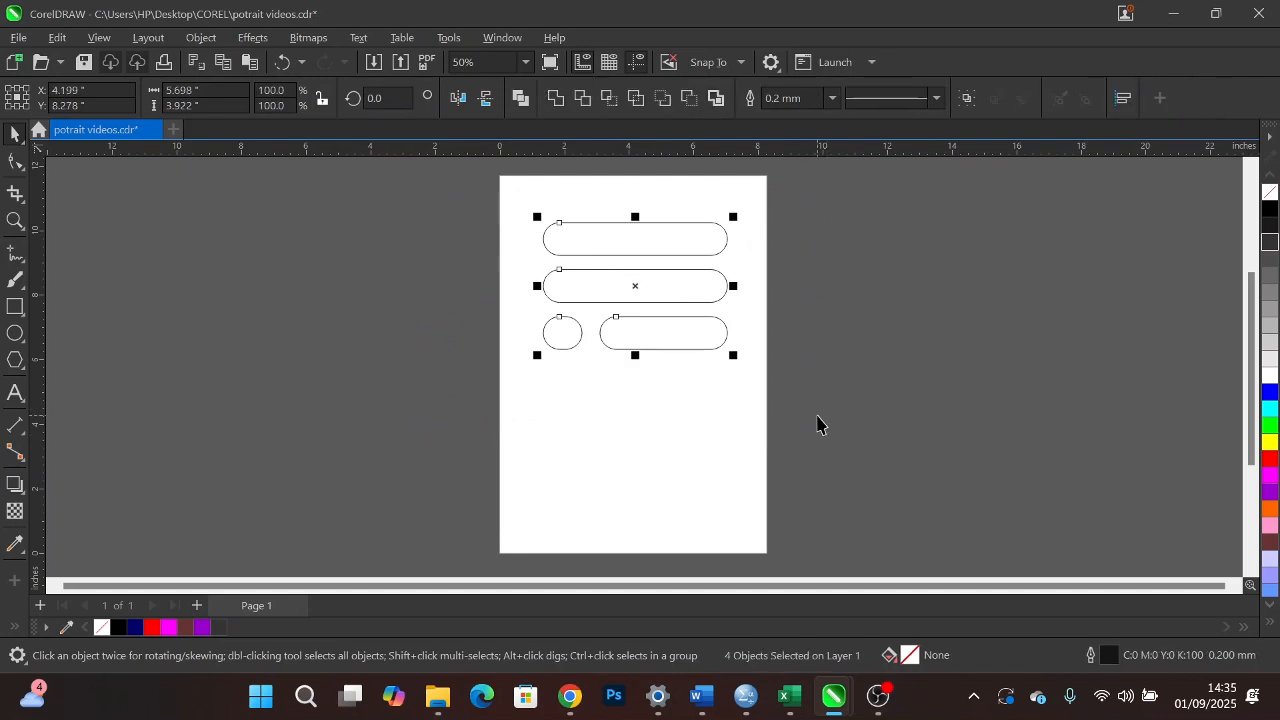
{"action": "key", "text": "ctrl+g"}
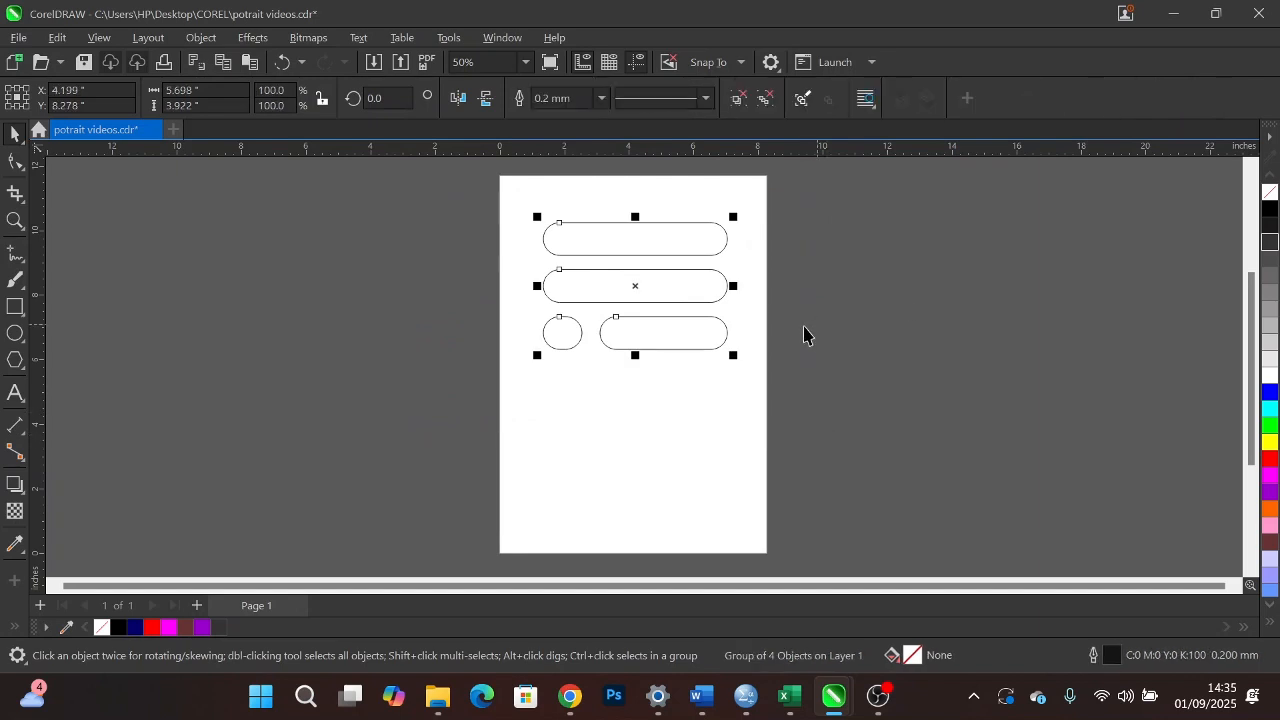
{"action": "left_click", "coordinate": [670, 288]}
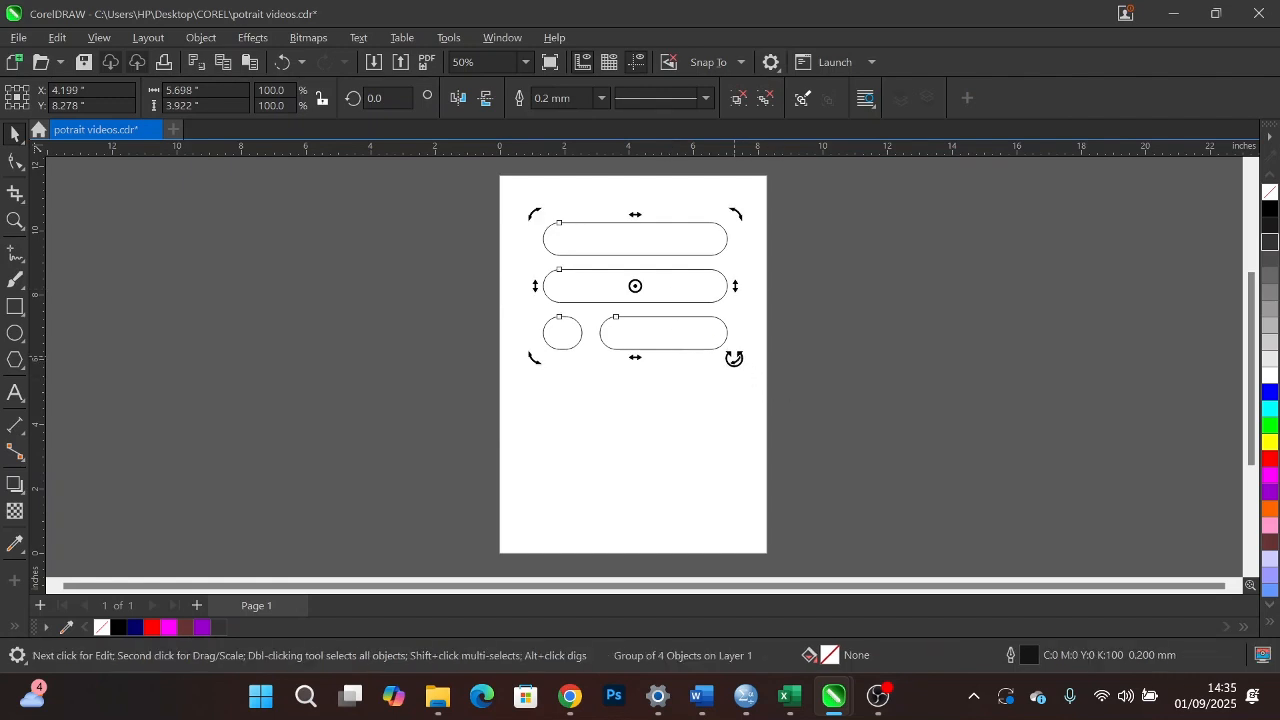
{"action": "left_click_drag", "start_coordinate": [734, 358], "coordinate": [745, 333]}
{"action": "left_click", "coordinate": [834, 346]}
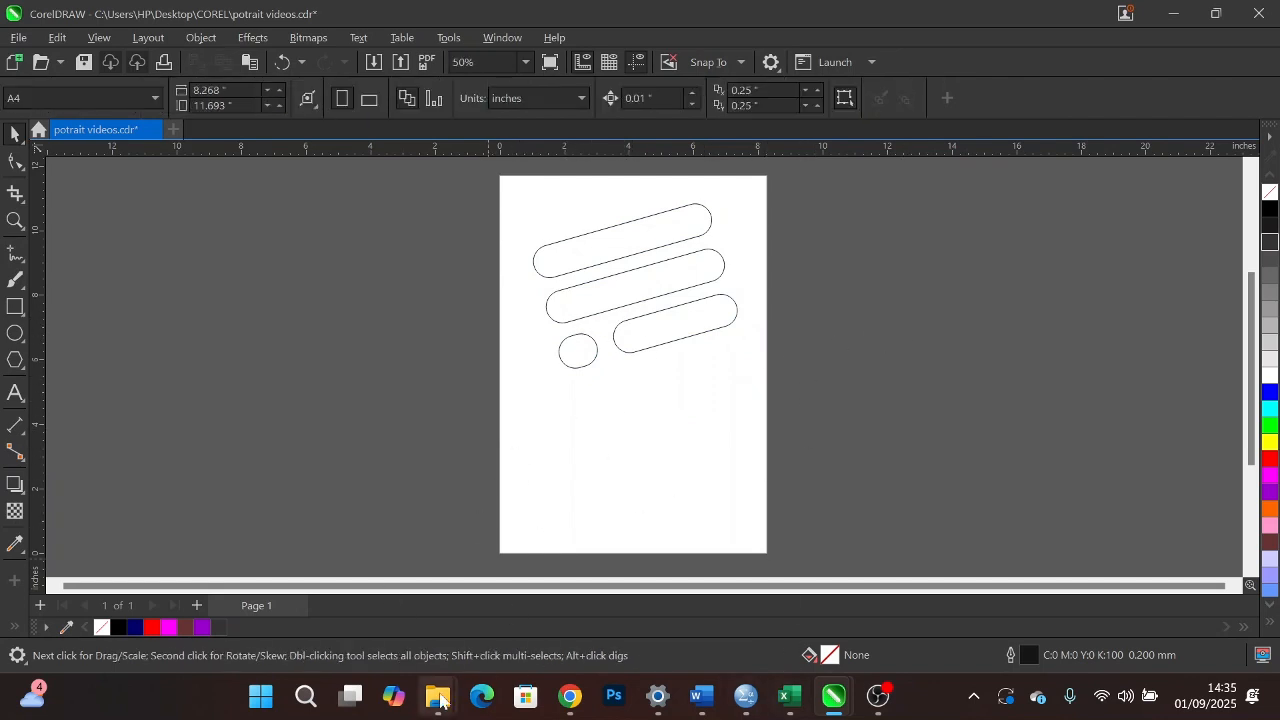
Import the G-Lite Photoshop image from the "vid c" folder in File Explorer into the CorelDRAW page
{"action": "mouse_move", "coordinate": [437, 697]}
{"action": "left_click", "coordinate": [508, 597]}
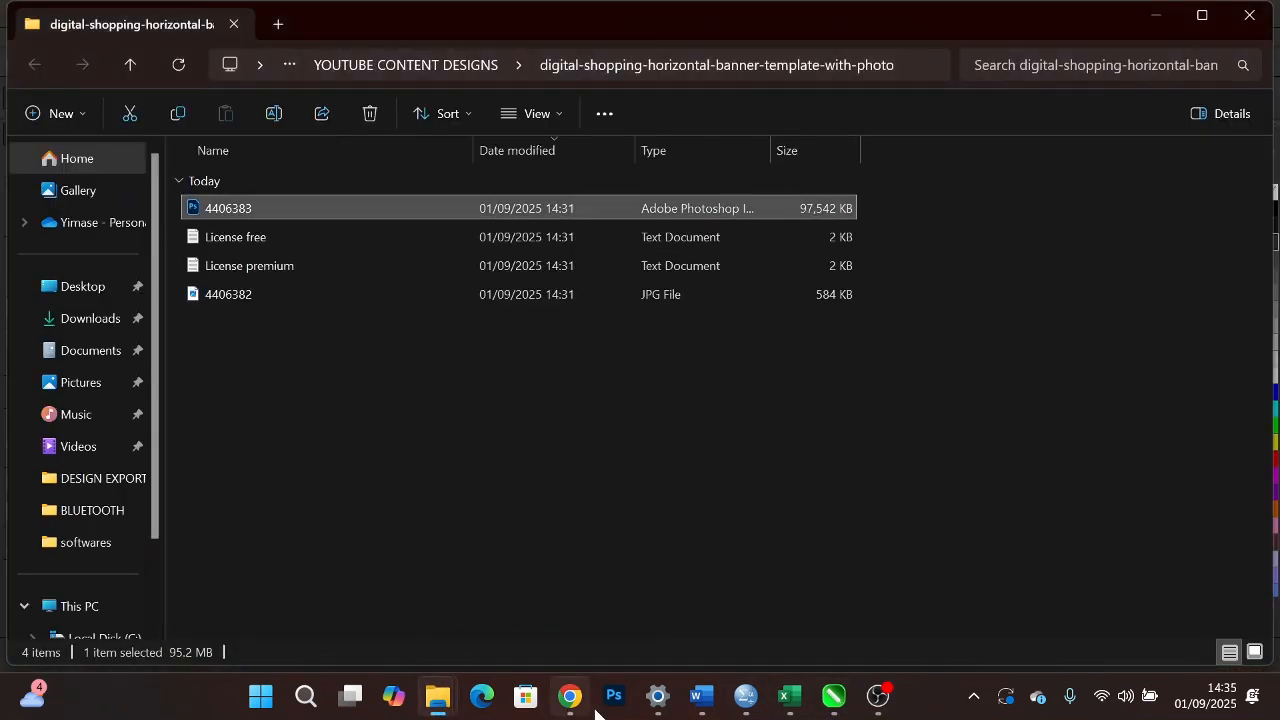
{"action": "mouse_move", "coordinate": [428, 697]}
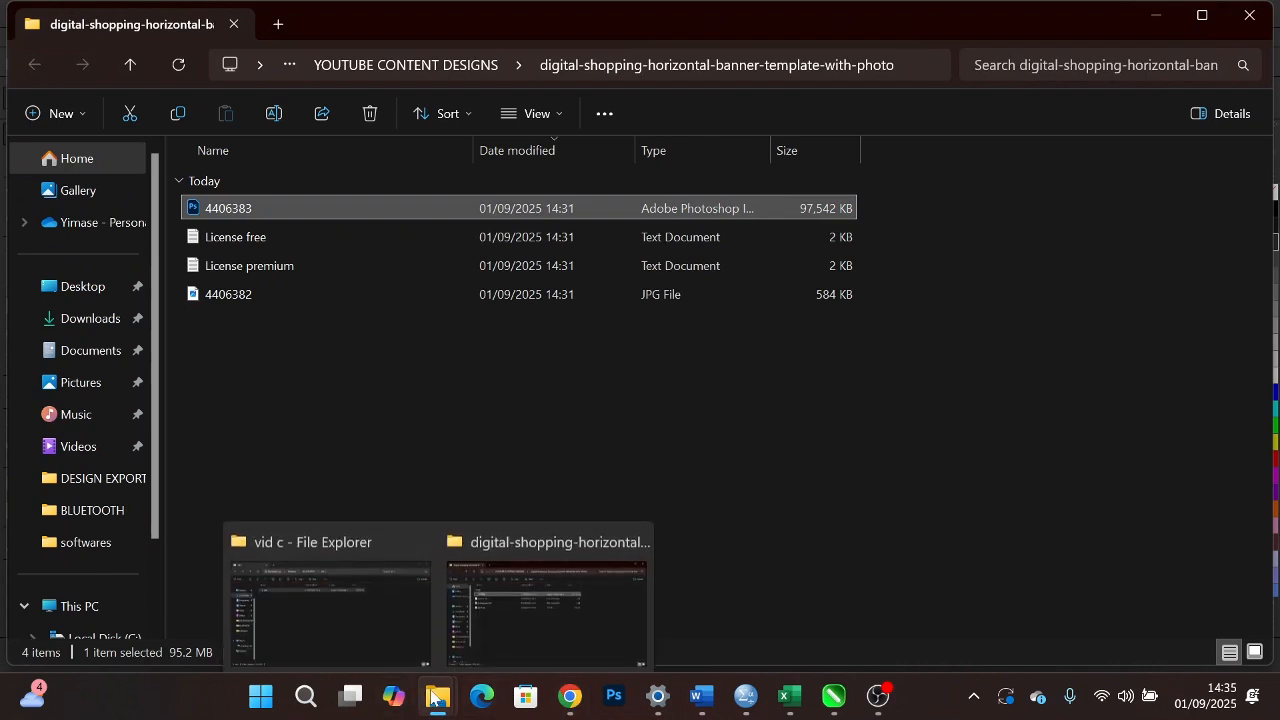
{"action": "left_click", "coordinate": [361, 597]}
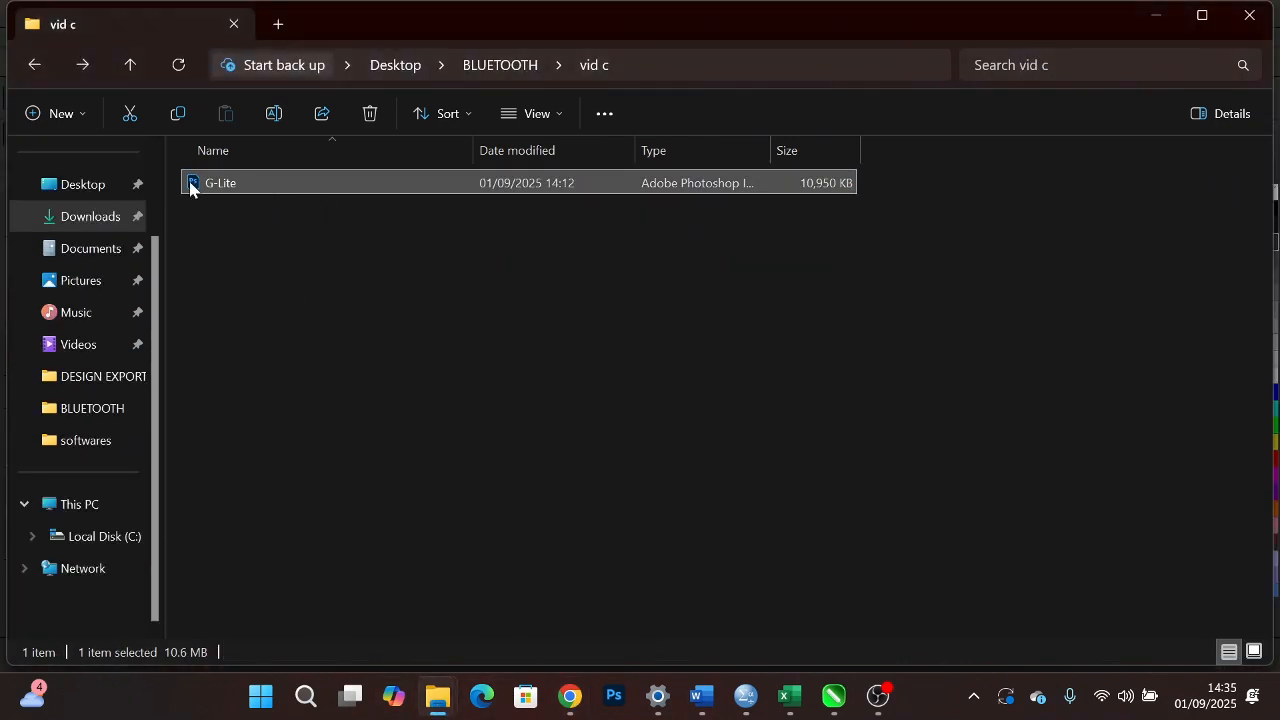
{"action": "left_click_drag", "start_coordinate": [200, 187], "coordinate": [895, 263]}
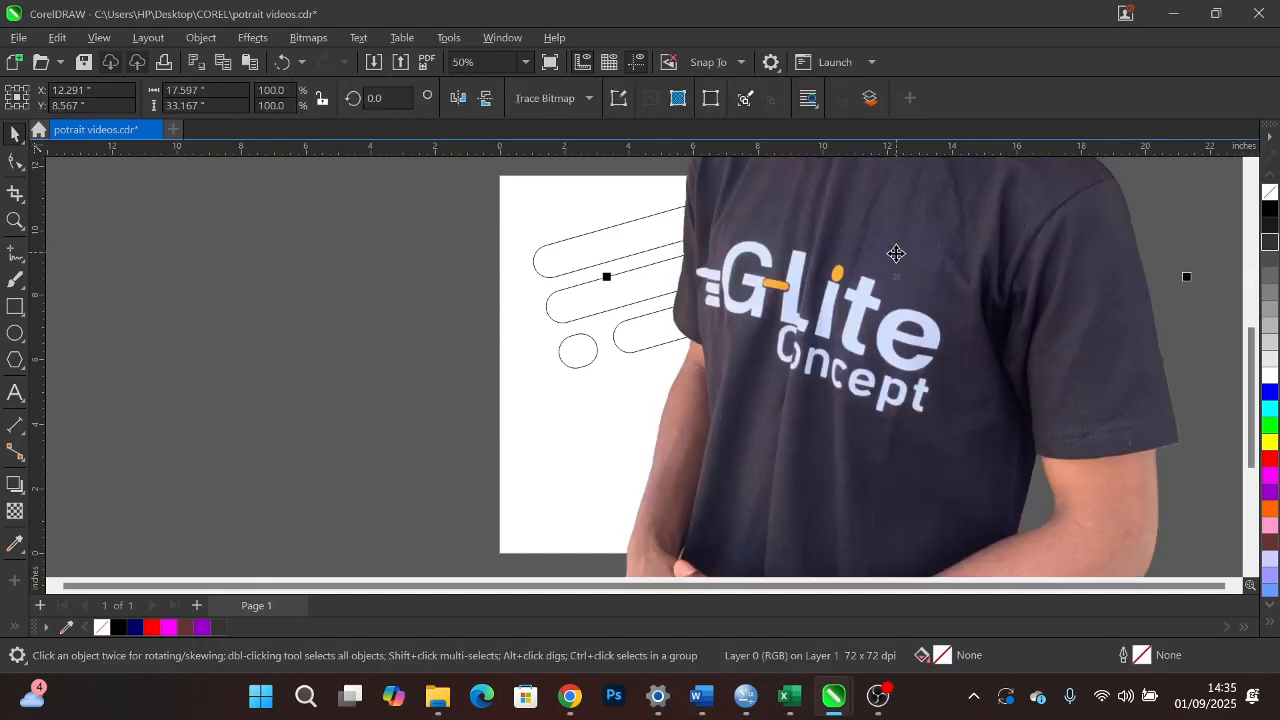
Scale the imported photo to 33% and move it onto the page over the slanted shapes
{"action": "scroll", "coordinate": [908, 257], "scroll_direction": "down", "scroll_amount": 1}
{"action": "scroll", "coordinate": [908, 257], "scroll_direction": "down", "scroll_amount": 5}
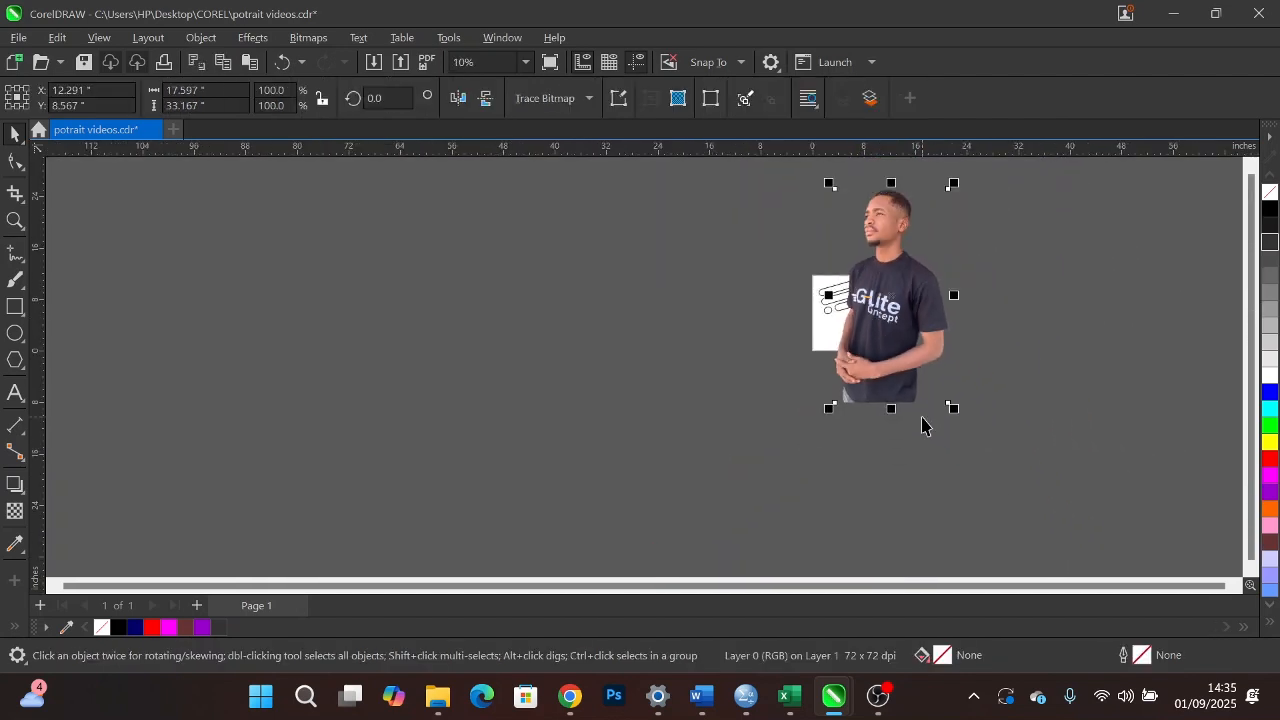
{"action": "left_click_drag", "start_coordinate": [955, 410], "coordinate": [887, 262]}
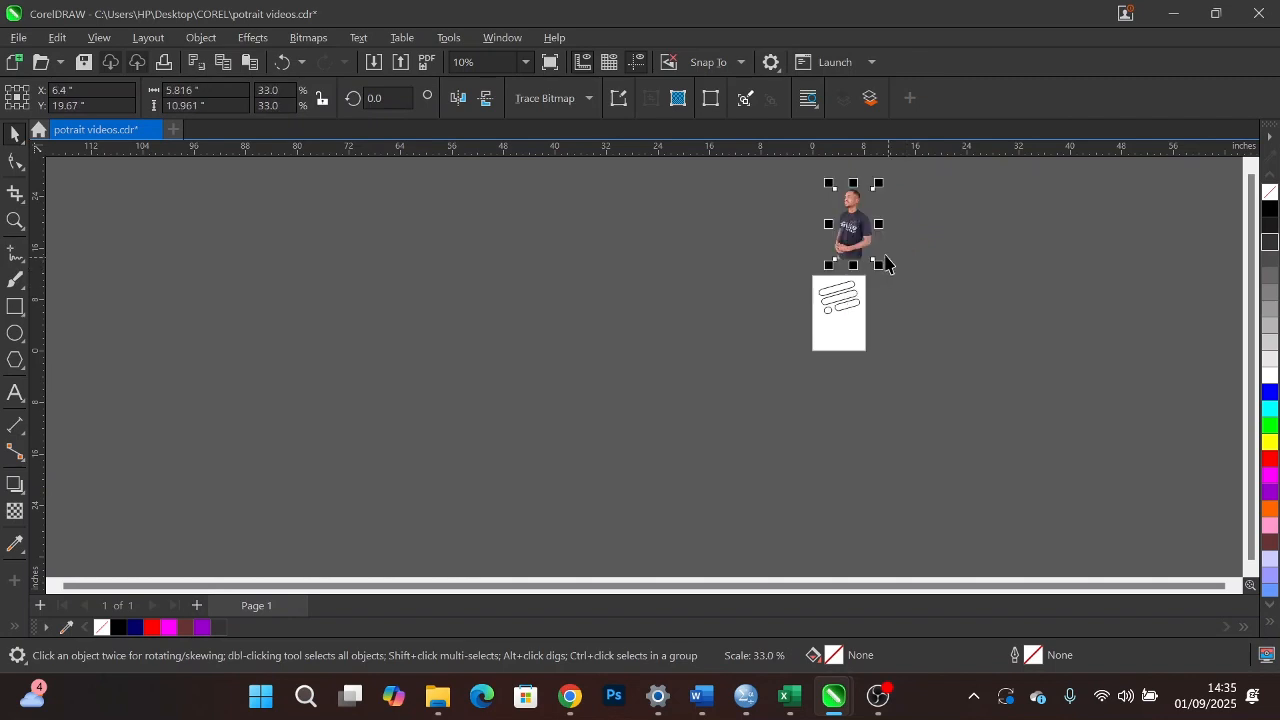
{"action": "left_click_drag", "start_coordinate": [849, 213], "coordinate": [862, 290]}
{"action": "scroll", "coordinate": [862, 290], "scroll_direction": "up", "scroll_amount": 3}
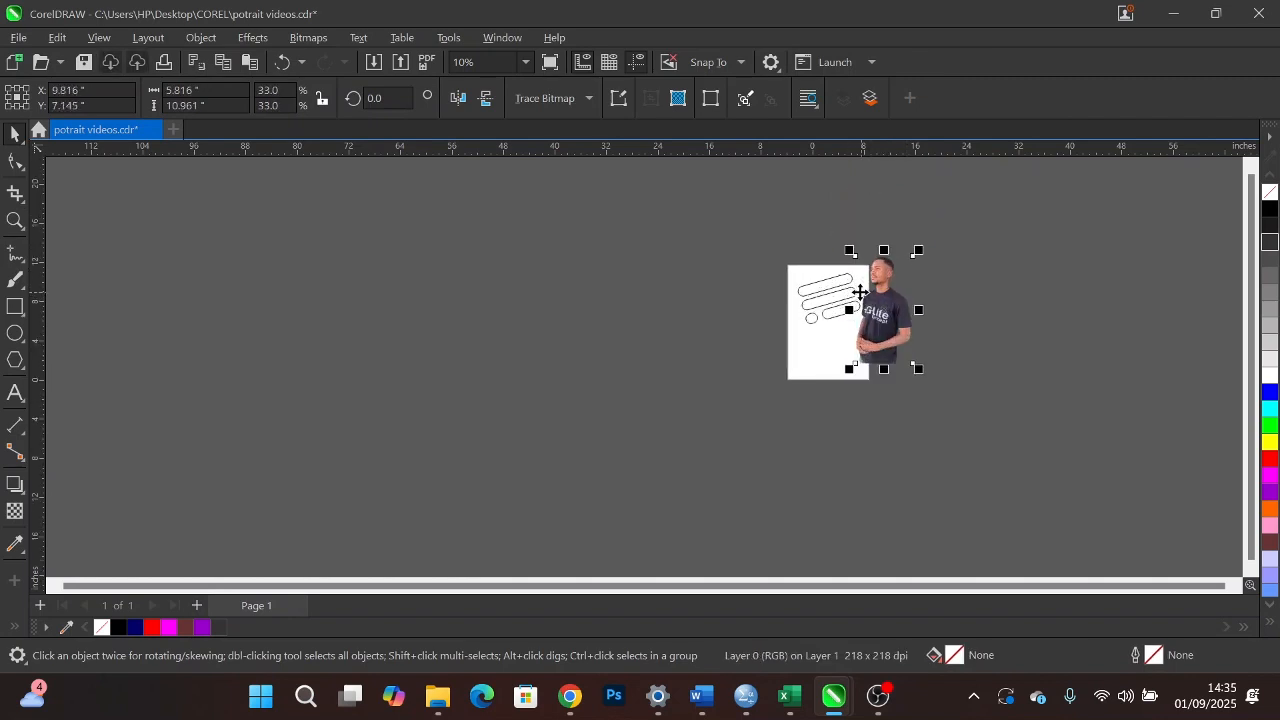
{"action": "scroll", "coordinate": [860, 290], "scroll_direction": "up", "scroll_amount": 2}
{"action": "left_click_drag", "start_coordinate": [936, 334], "coordinate": [799, 308]}
{"action": "scroll", "coordinate": [799, 300], "scroll_direction": "up", "scroll_amount": 1}
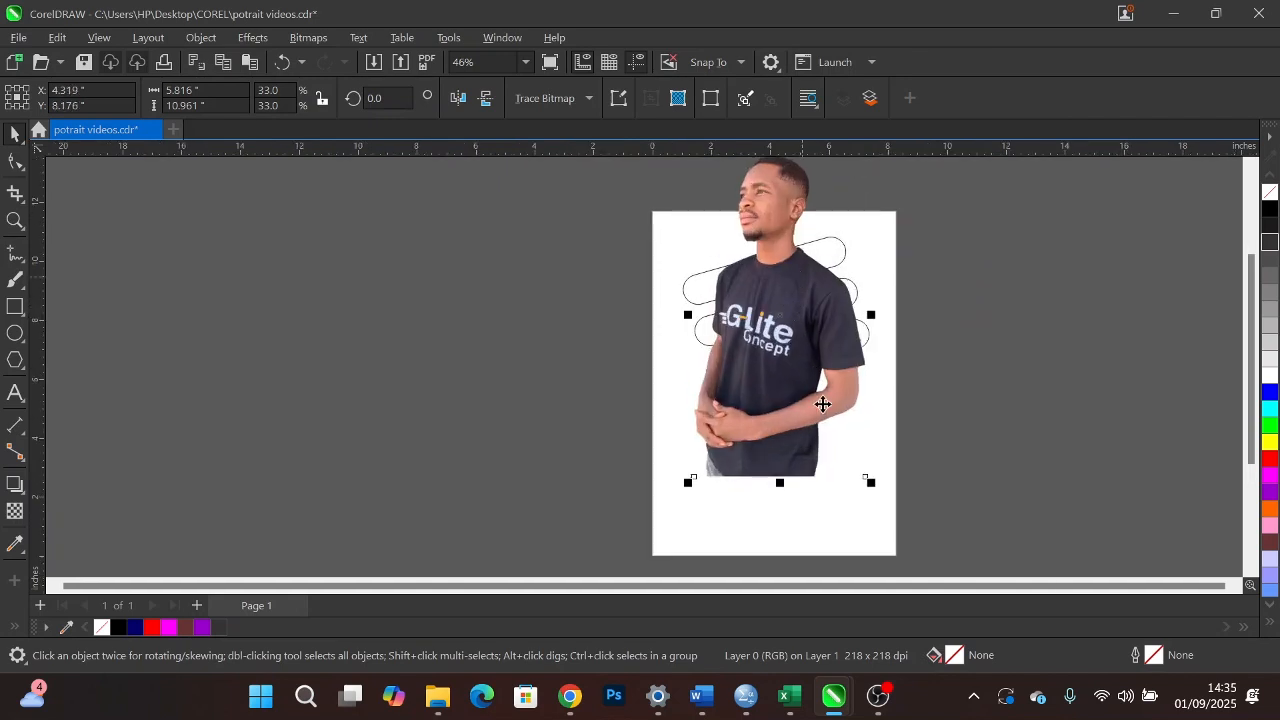
Resize the photo to 27.5% and position it over the bars with the head rising above the top one
{"action": "left_click_drag", "start_coordinate": [870, 482], "coordinate": [814, 374]}
{"action": "left_click_drag", "start_coordinate": [756, 248], "coordinate": [778, 294]}
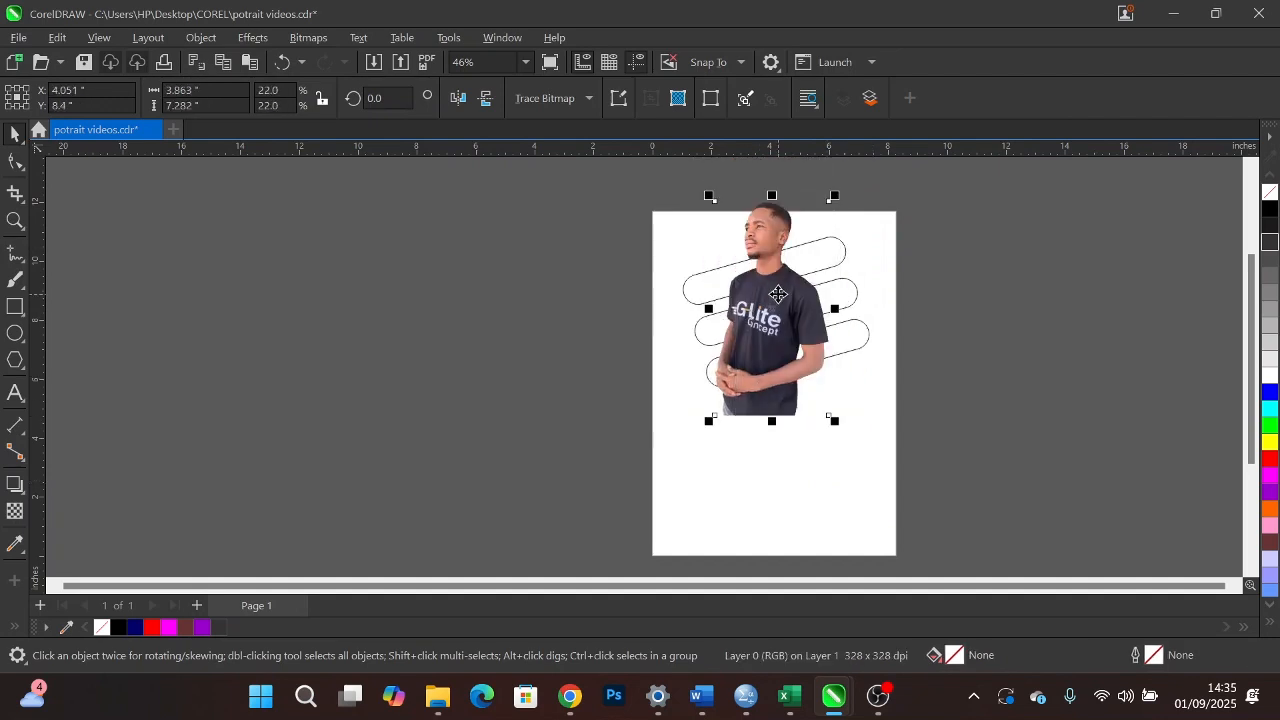
{"action": "left_click_drag", "start_coordinate": [838, 424], "coordinate": [863, 457]}
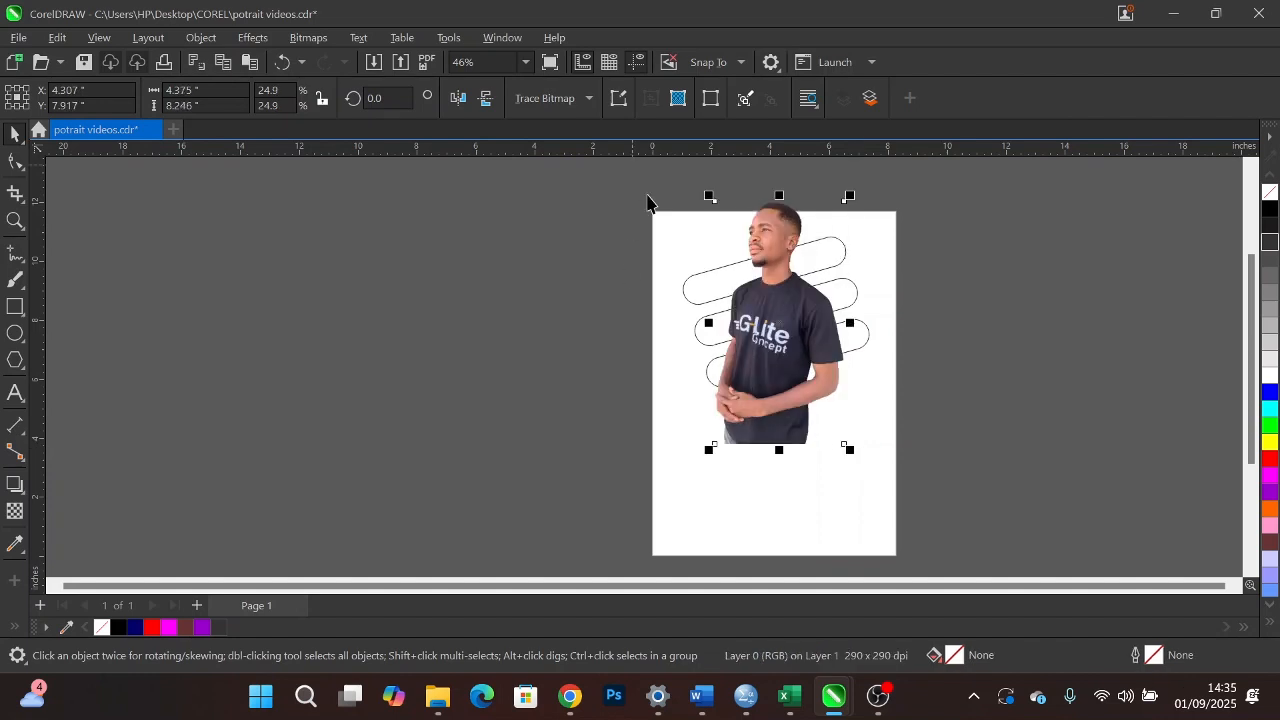
{"action": "left_click_drag", "start_coordinate": [707, 449], "coordinate": [692, 474]}
{"action": "left_click_drag", "start_coordinate": [775, 362], "coordinate": [787, 350]}
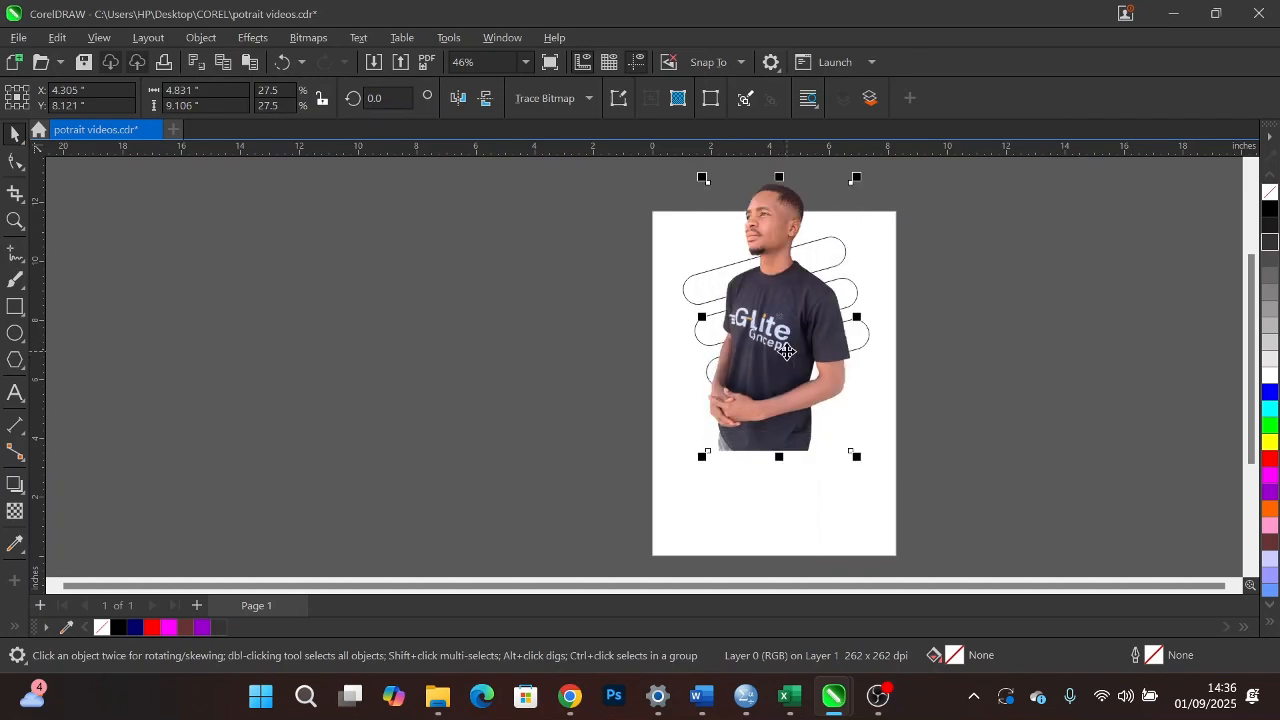
{"action": "left_click_drag", "start_coordinate": [787, 350], "coordinate": [786, 340]}
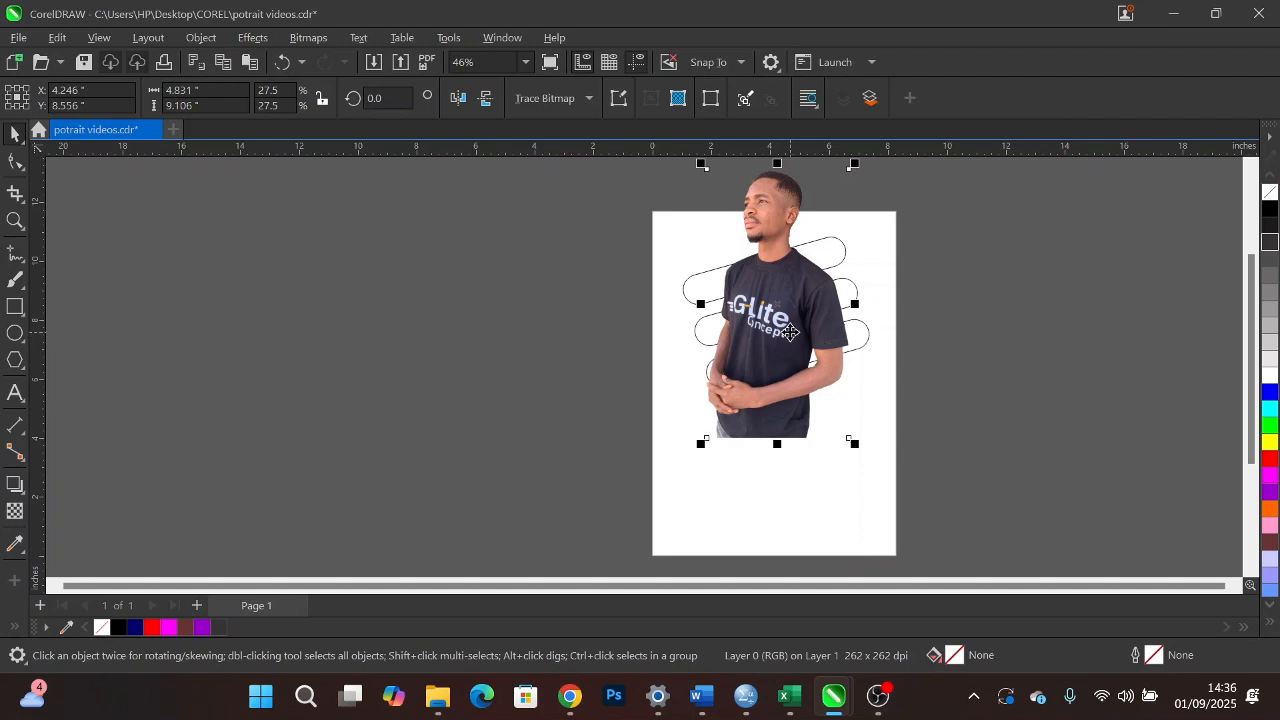
PowerClip the photo inside the group of slanted rounded bars
{"action": "left_click", "coordinate": [201, 40]}
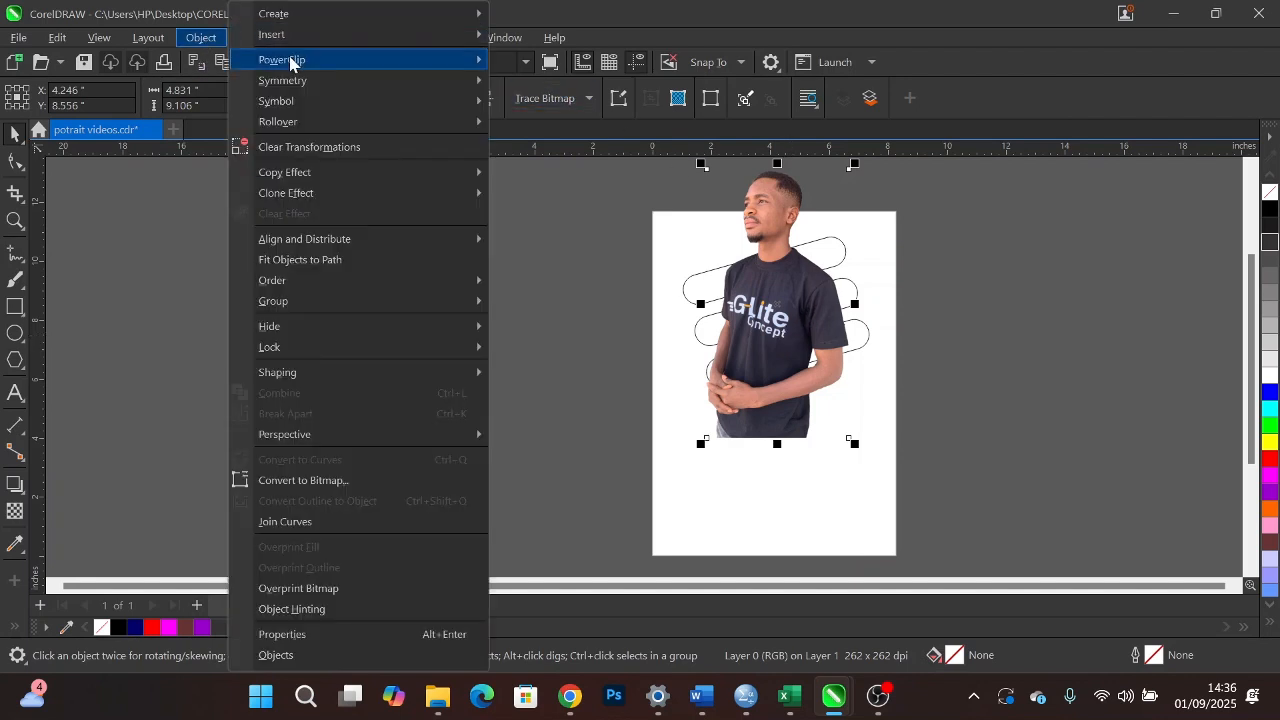
{"action": "mouse_move", "coordinate": [290, 62]}
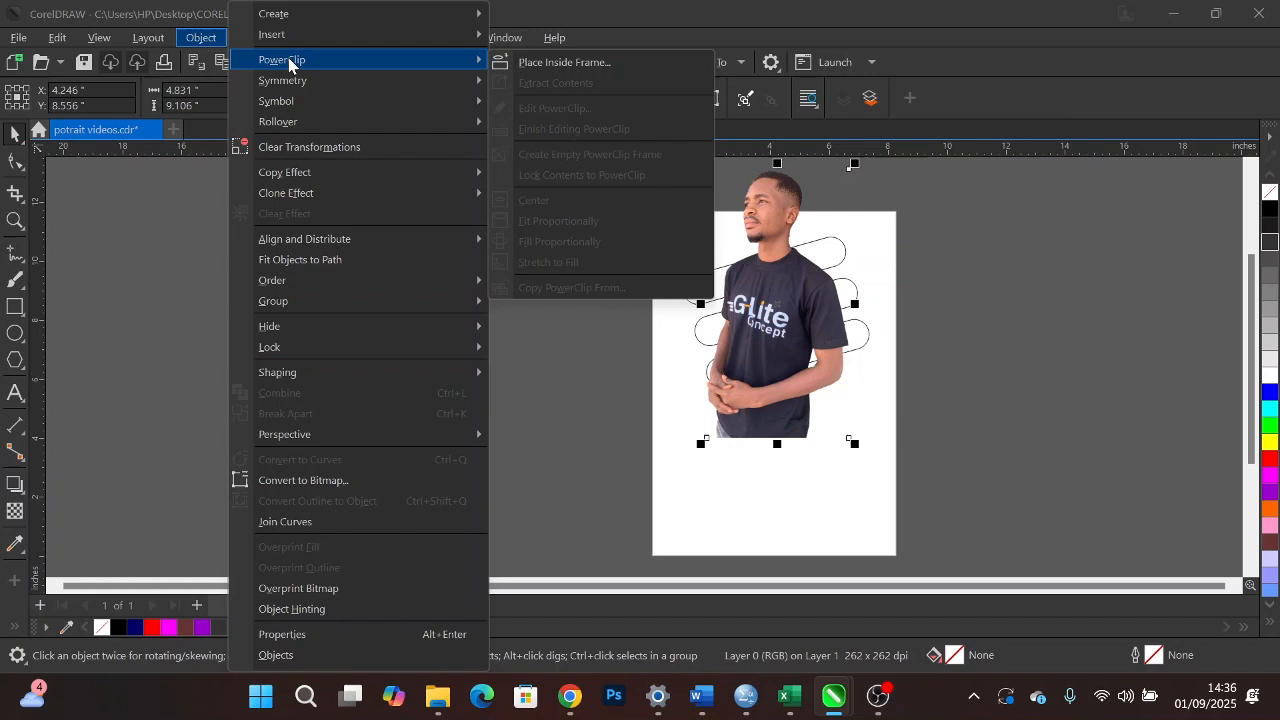
{"action": "left_click", "coordinate": [557, 64]}
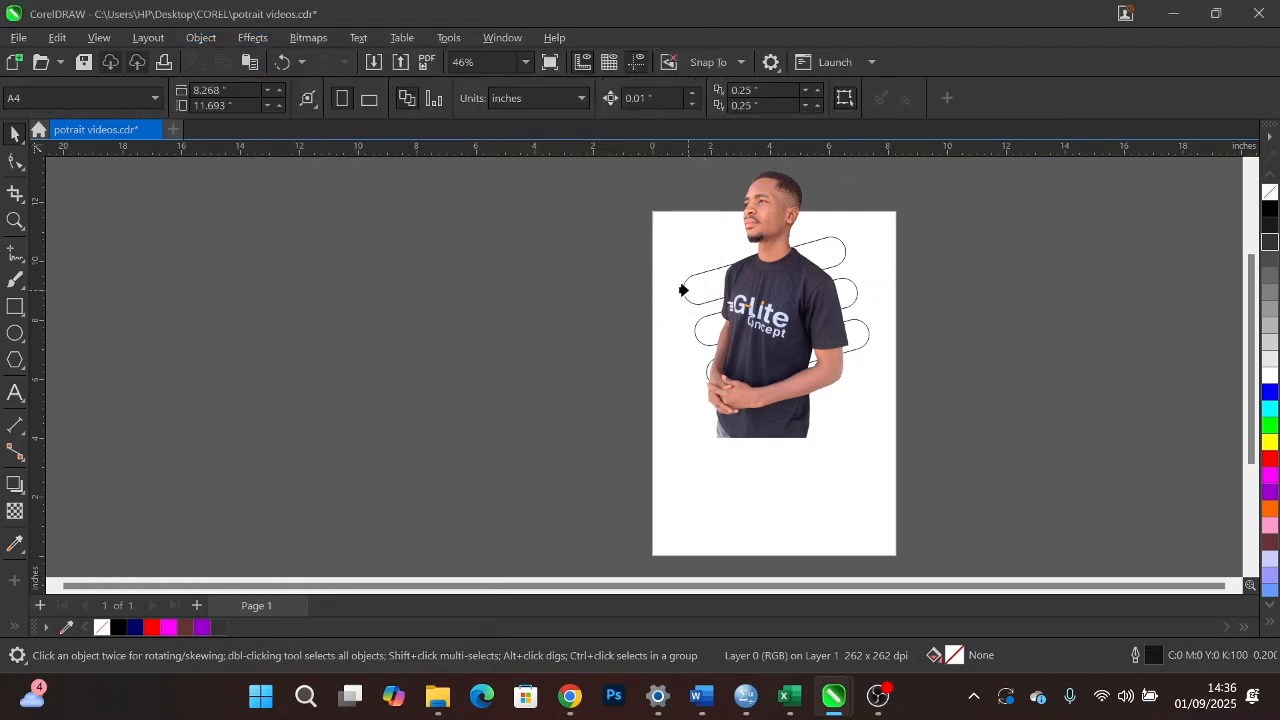
{"action": "left_click", "coordinate": [683, 290]}
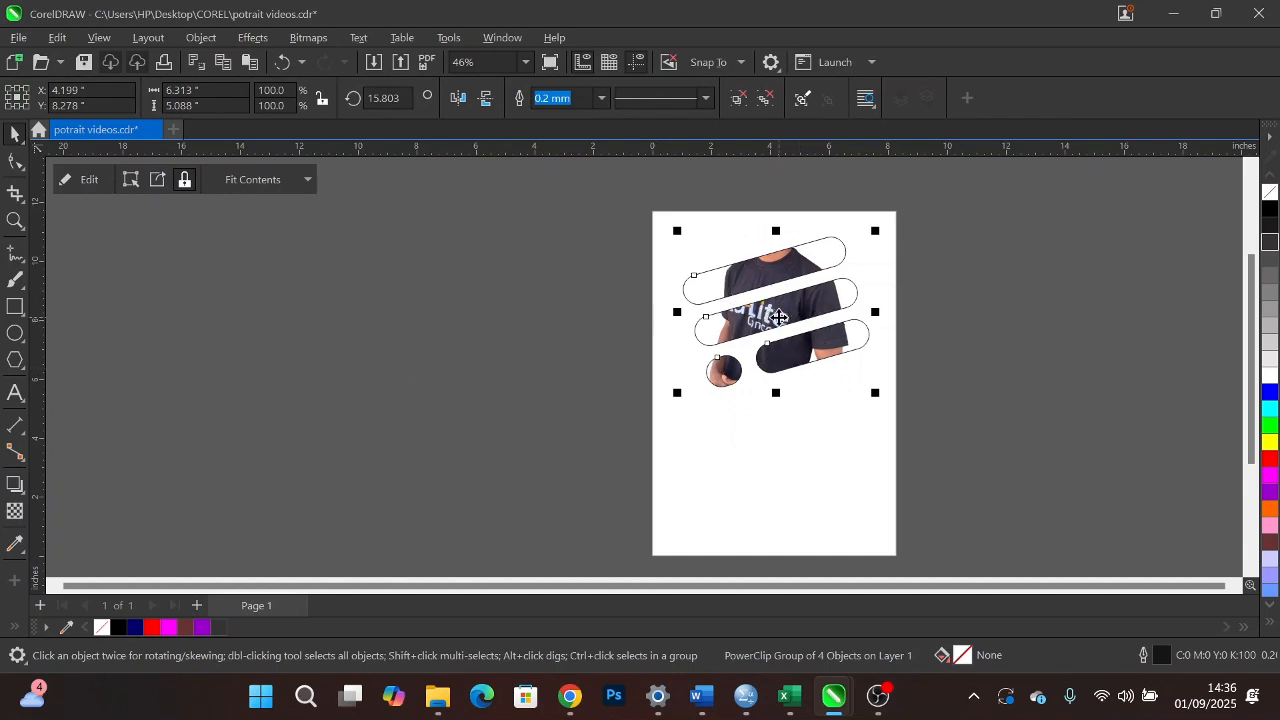
Copy the photo from inside the PowerClip, finish editing, and paste the copy in place over the clipped bars
{"action": "left_click", "coordinate": [98, 180]}
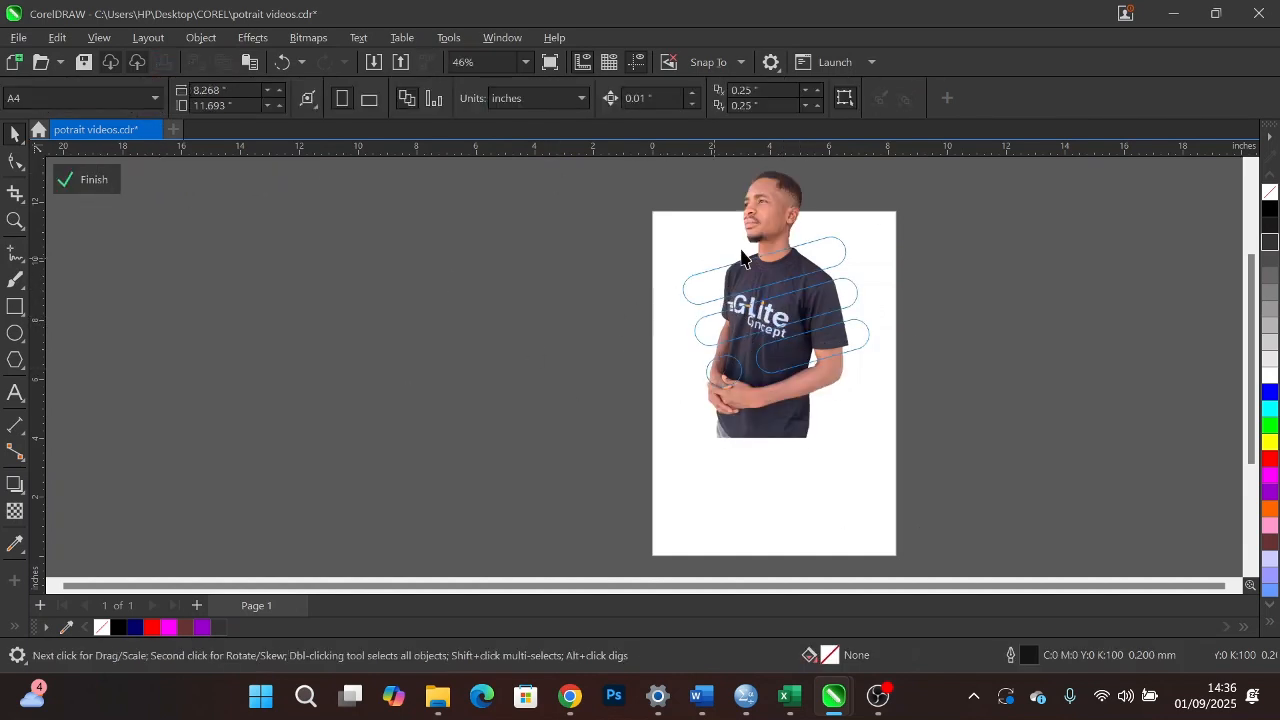
{"action": "left_click", "coordinate": [779, 205]}
{"action": "right_click", "coordinate": [776, 202]}
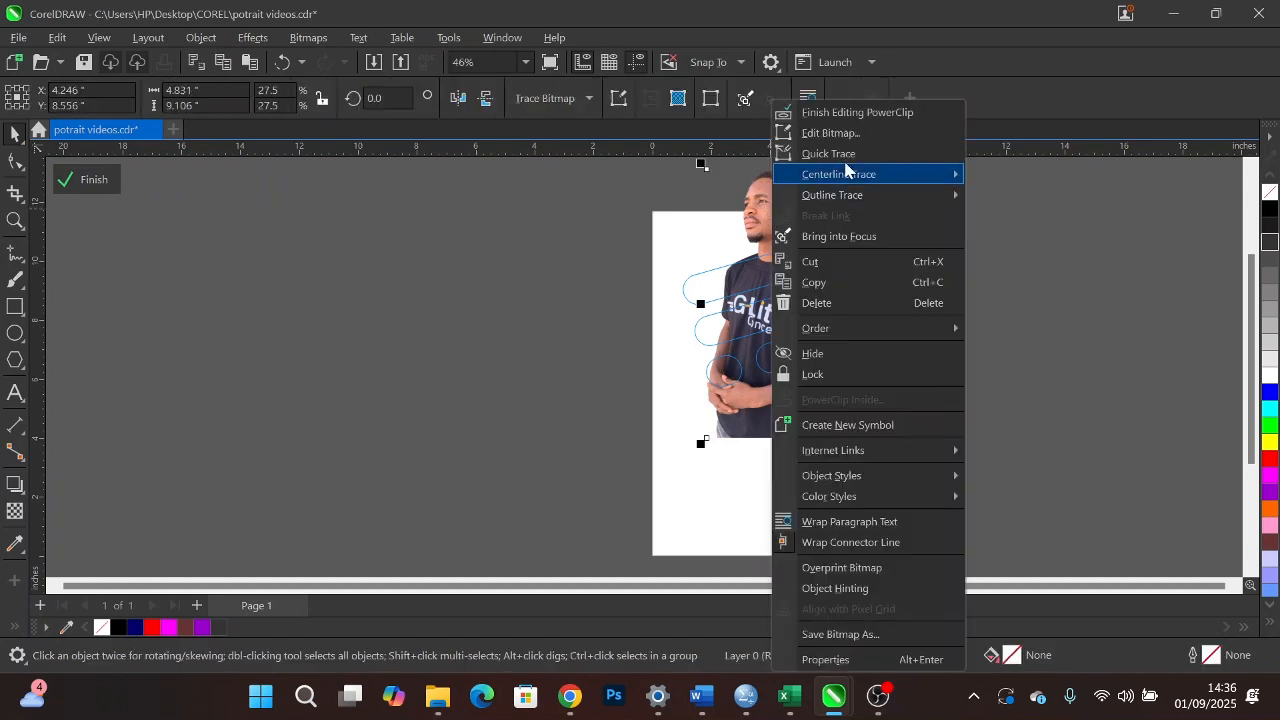
{"action": "left_click", "coordinate": [831, 282]}
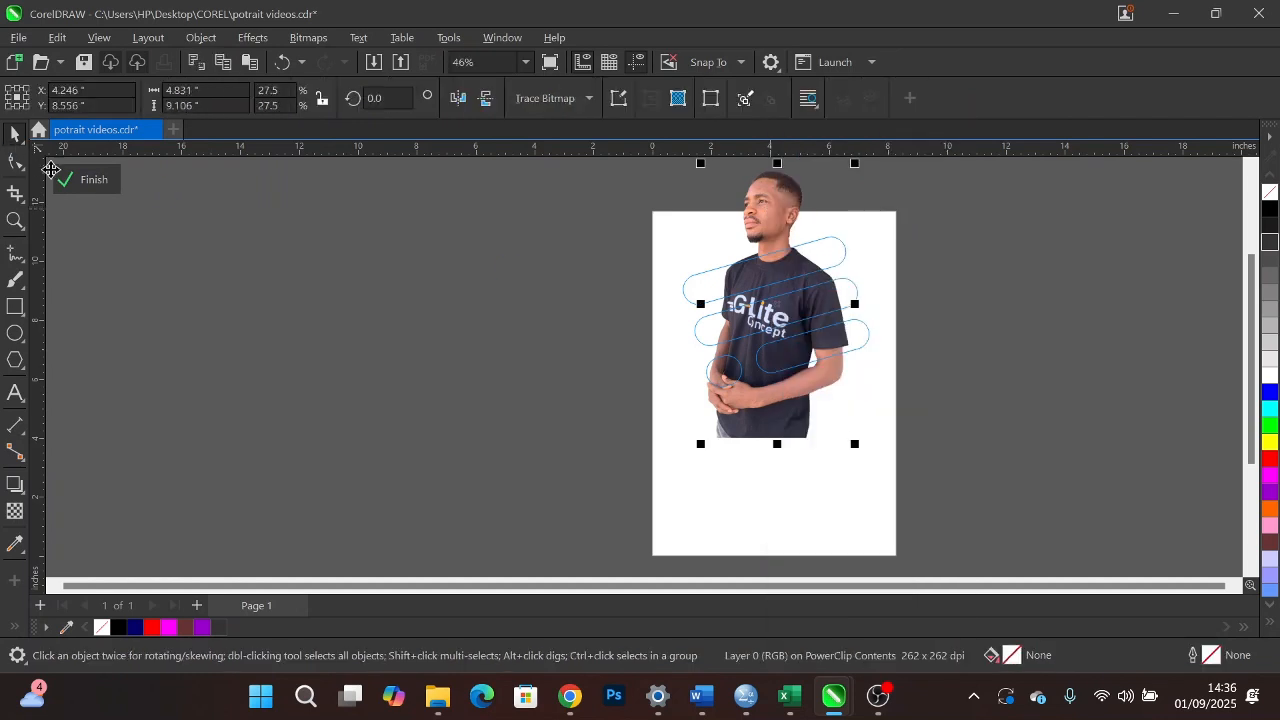
{"action": "left_click", "coordinate": [64, 180]}
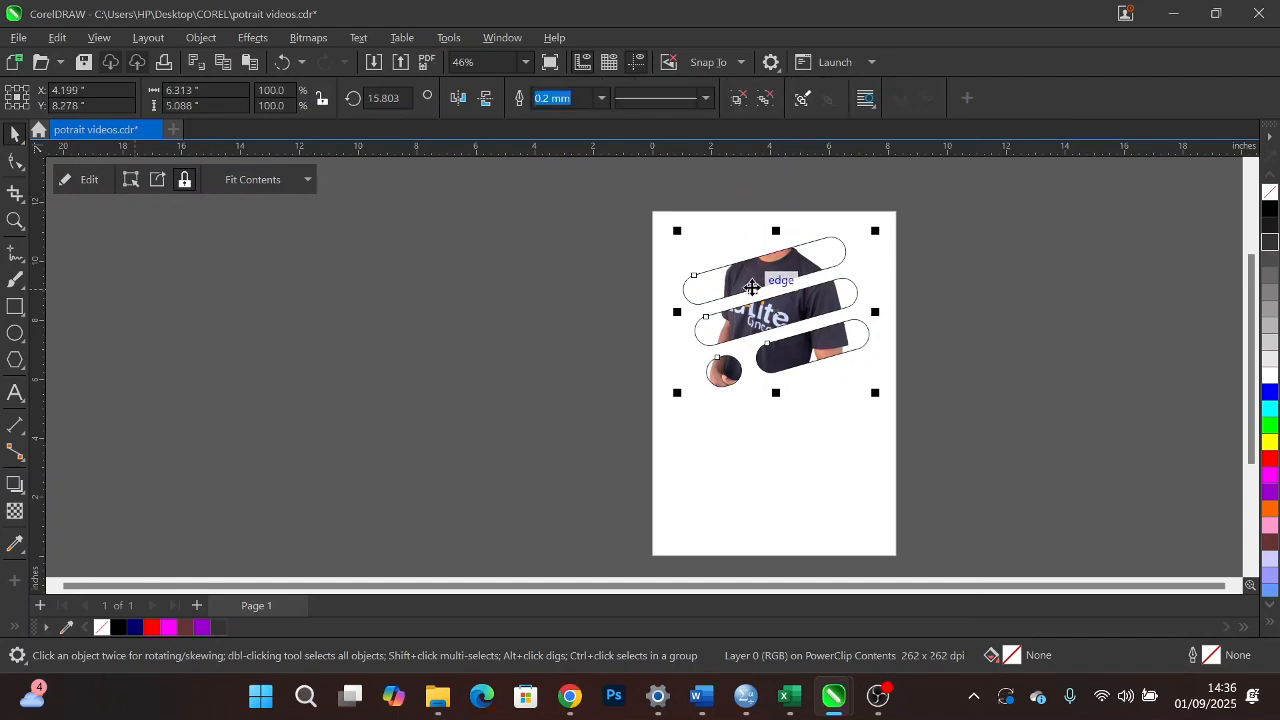
{"action": "key", "text": "ctrl+v"}
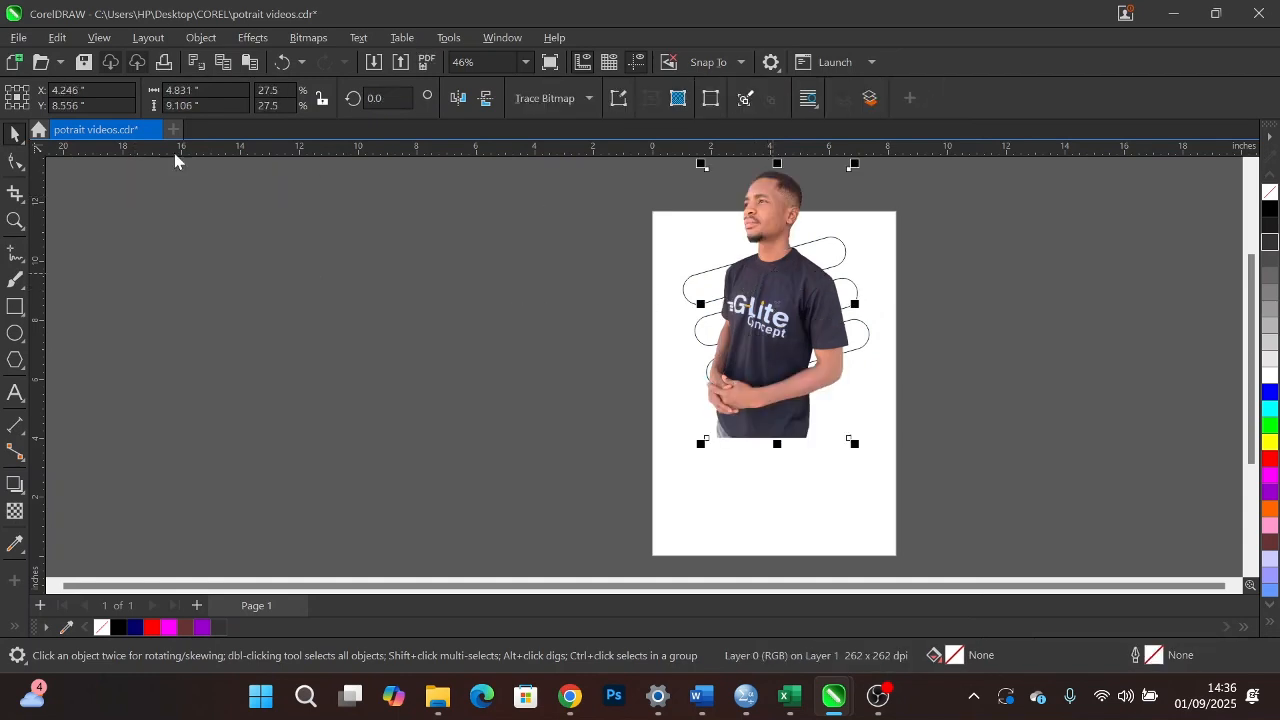
Crop the pasted photo with the Shape tool by raising its two bottom nodes to chest level
{"action": "left_click", "coordinate": [15, 161]}
{"action": "left_click_drag", "start_coordinate": [514, 380], "coordinate": [963, 486]}
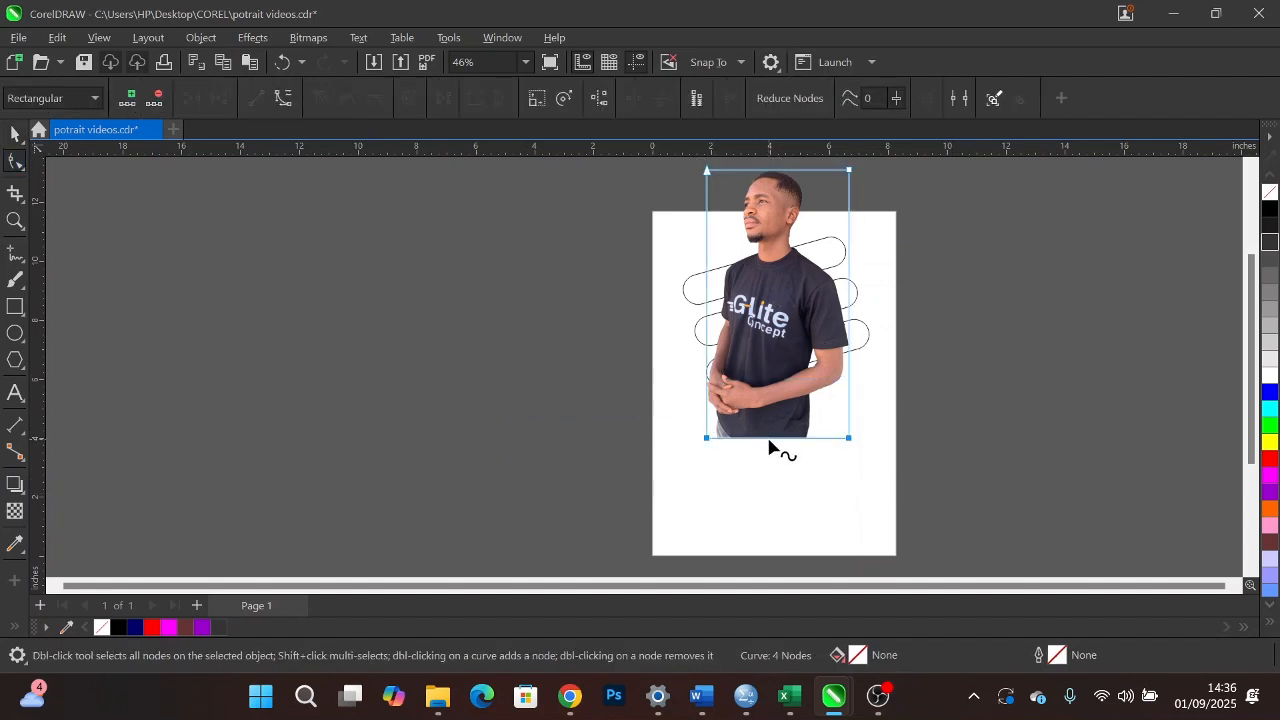
{"action": "left_click_drag", "start_coordinate": [769, 447], "coordinate": [769, 285]}
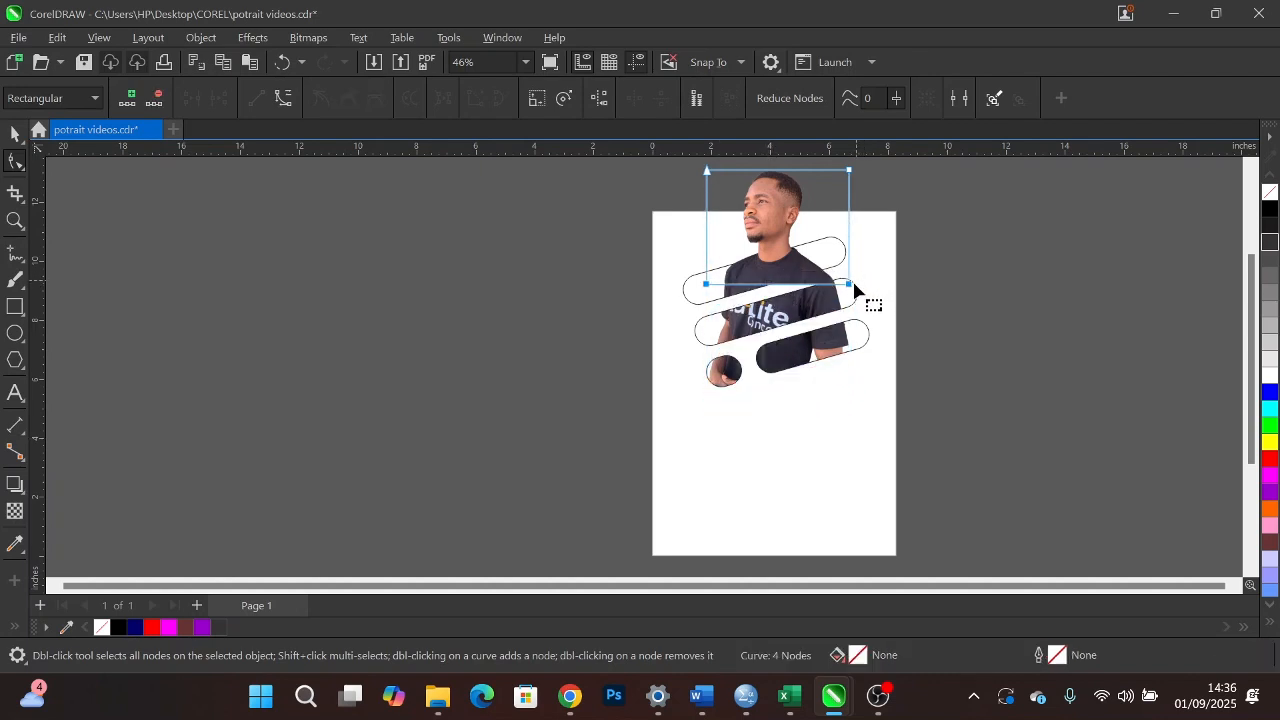
Raise the pasted photo's two bottom nodes further so the crop edge meets the shoulders at the top bar
{"action": "mouse_move", "coordinate": [851, 288]}
{"action": "left_mouse_down"}
{"action": "mouse_move", "coordinate": [843, 265]}
{"action": "mouse_move", "coordinate": [843, 277]}
{"action": "left_mouse_up"}
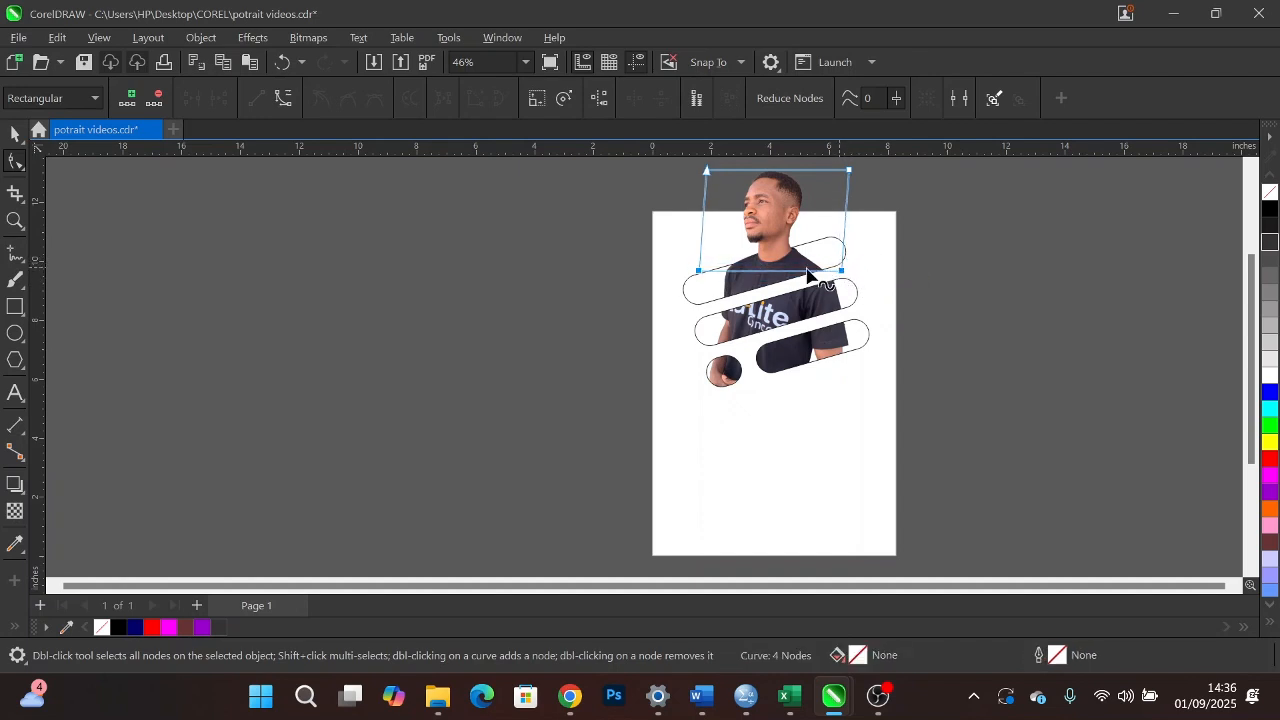
{"action": "left_click", "coordinate": [971, 237]}
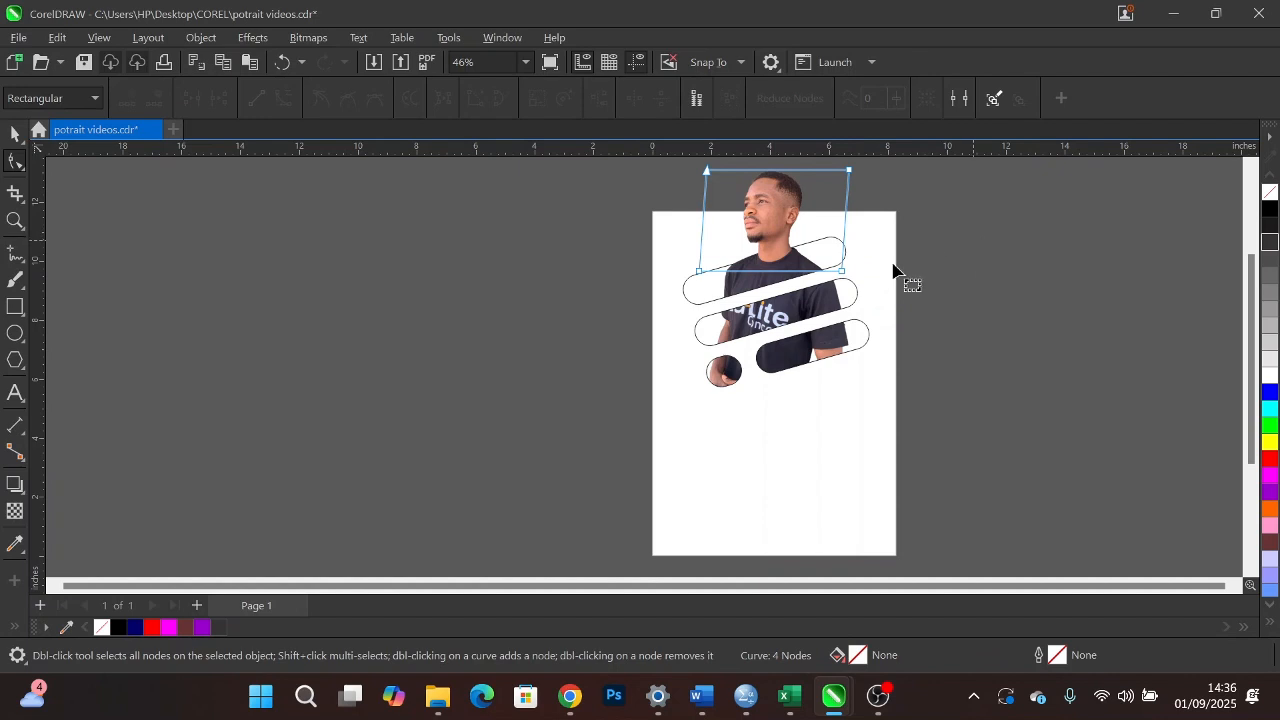
{"action": "left_click", "coordinate": [12, 135]}
{"action": "left_click", "coordinate": [223, 277]}
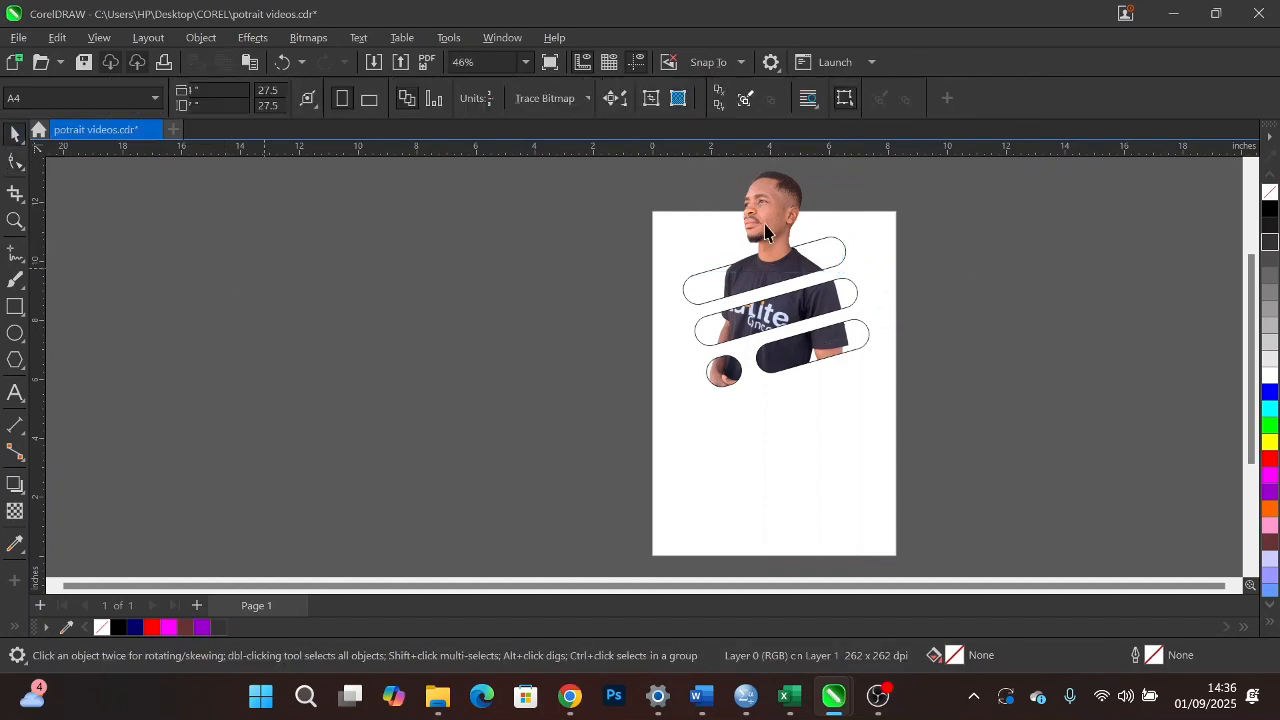
Raise the pasted photo's lower-right node so the crop edge slants with the top bar and stays inside it
{"action": "scroll", "coordinate": [800, 266], "scroll_direction": "up", "scroll_amount": 5}
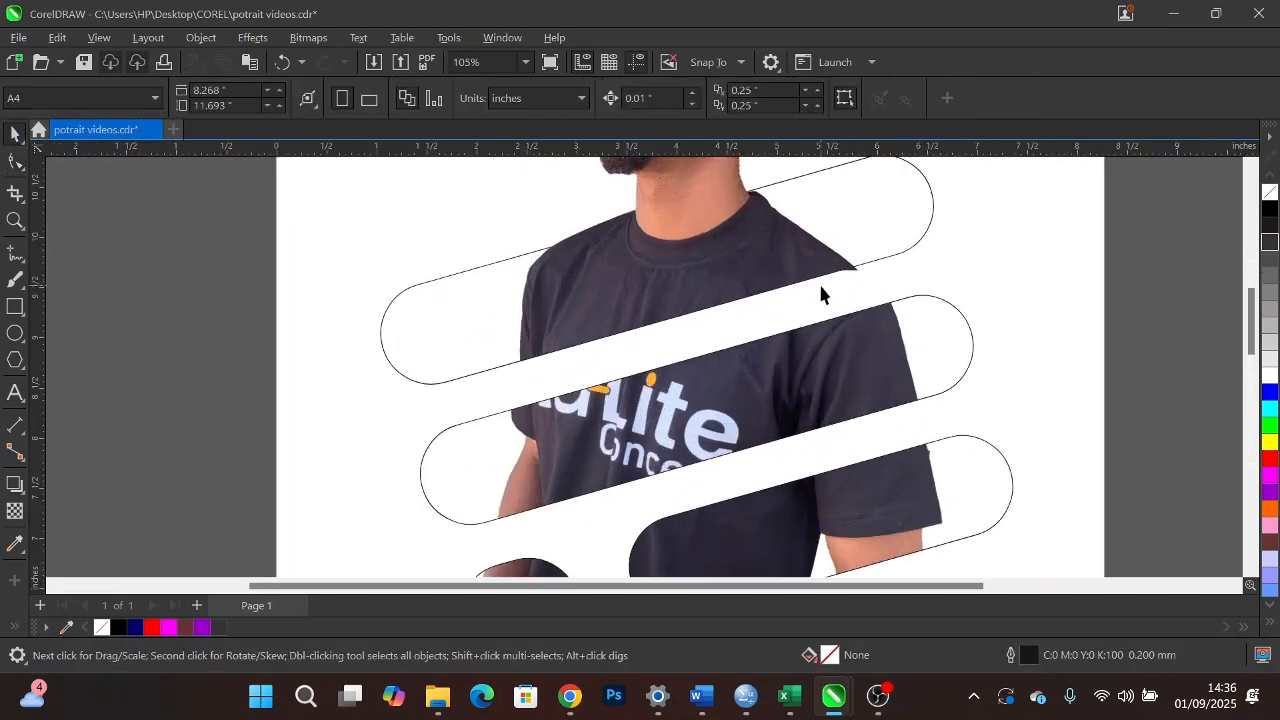
{"action": "left_click", "coordinate": [797, 245]}
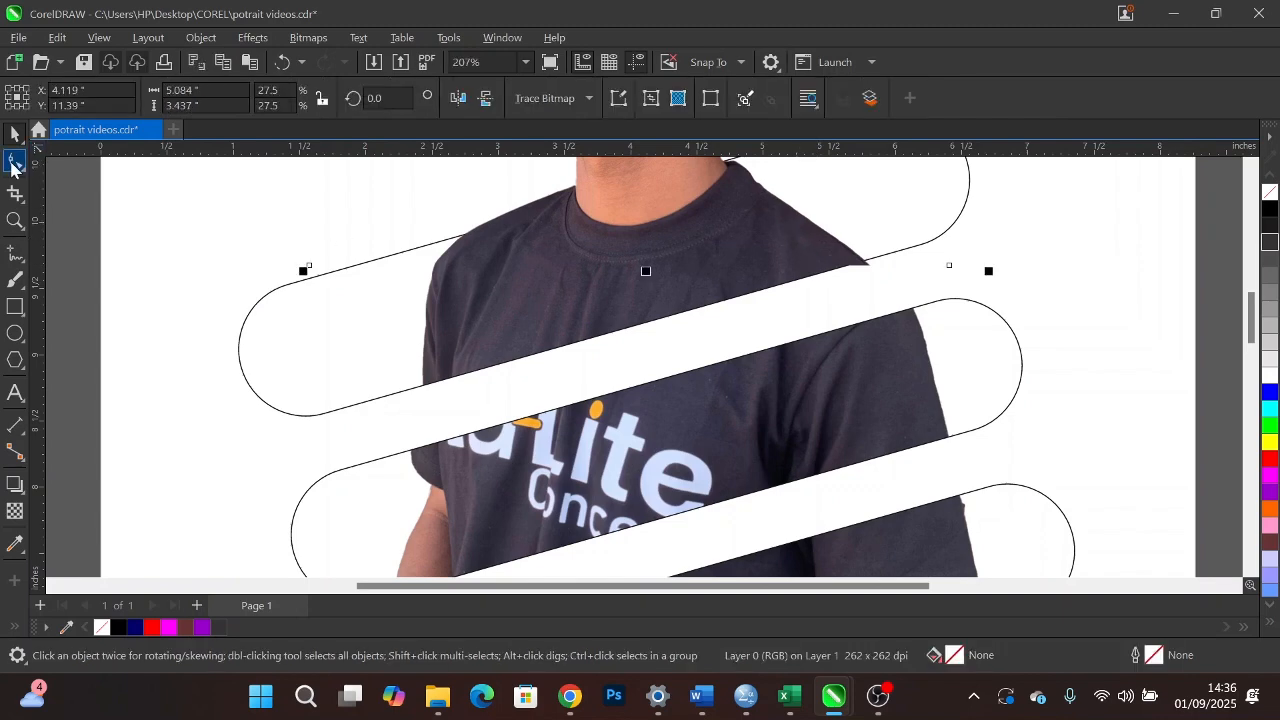
{"action": "key", "text": "F10"}
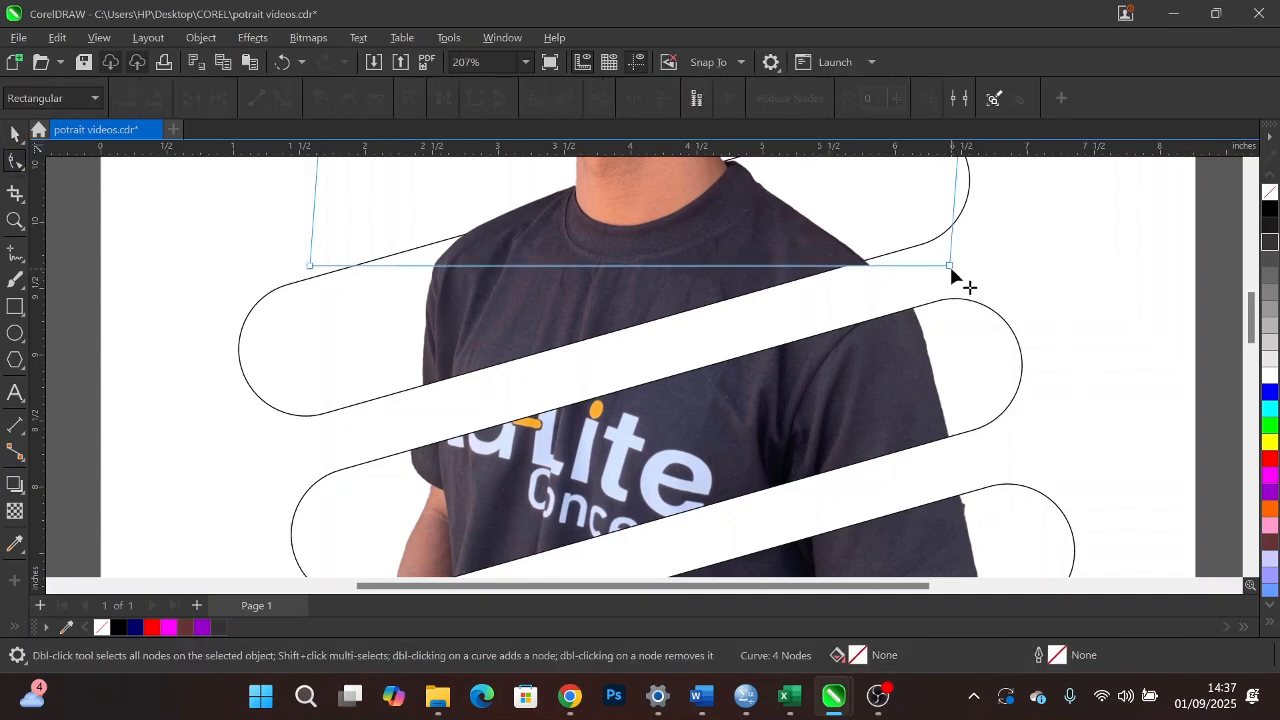
{"action": "left_click_drag", "start_coordinate": [950, 268], "coordinate": [942, 218]}
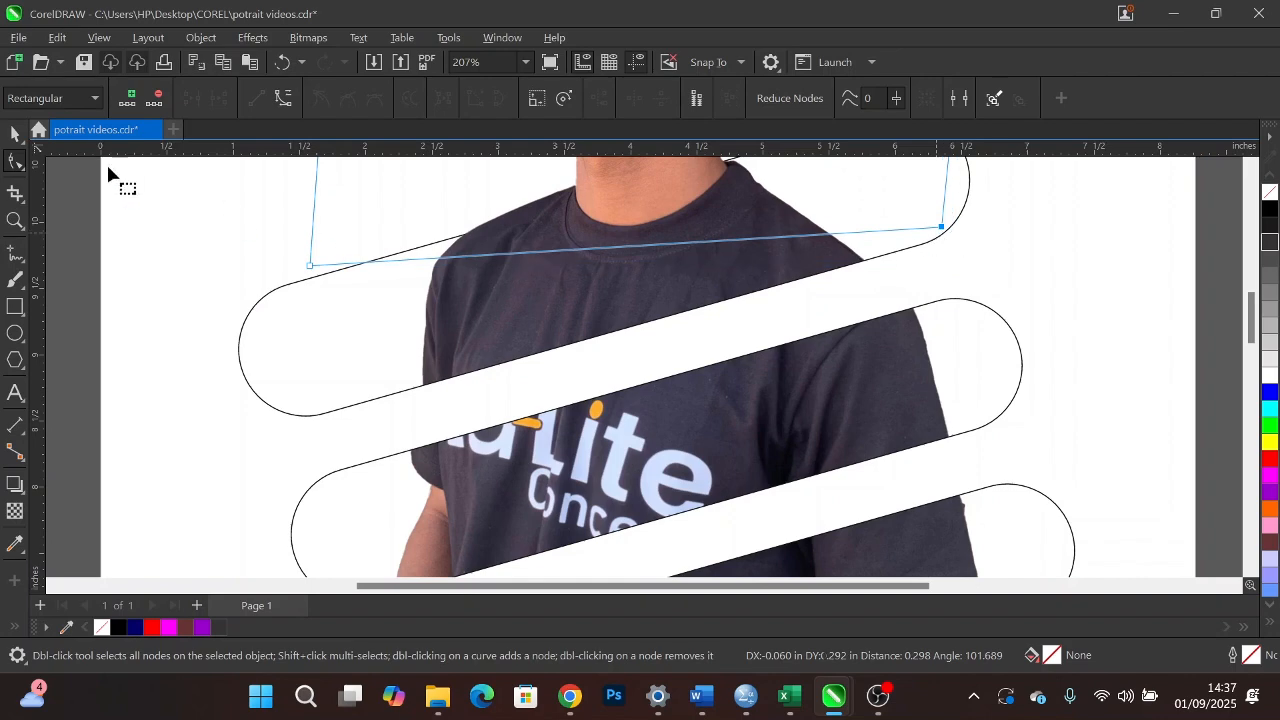
{"action": "left_click", "coordinate": [14, 133]}
{"action": "scroll", "coordinate": [893, 364], "scroll_direction": "down", "scroll_amount": 5}
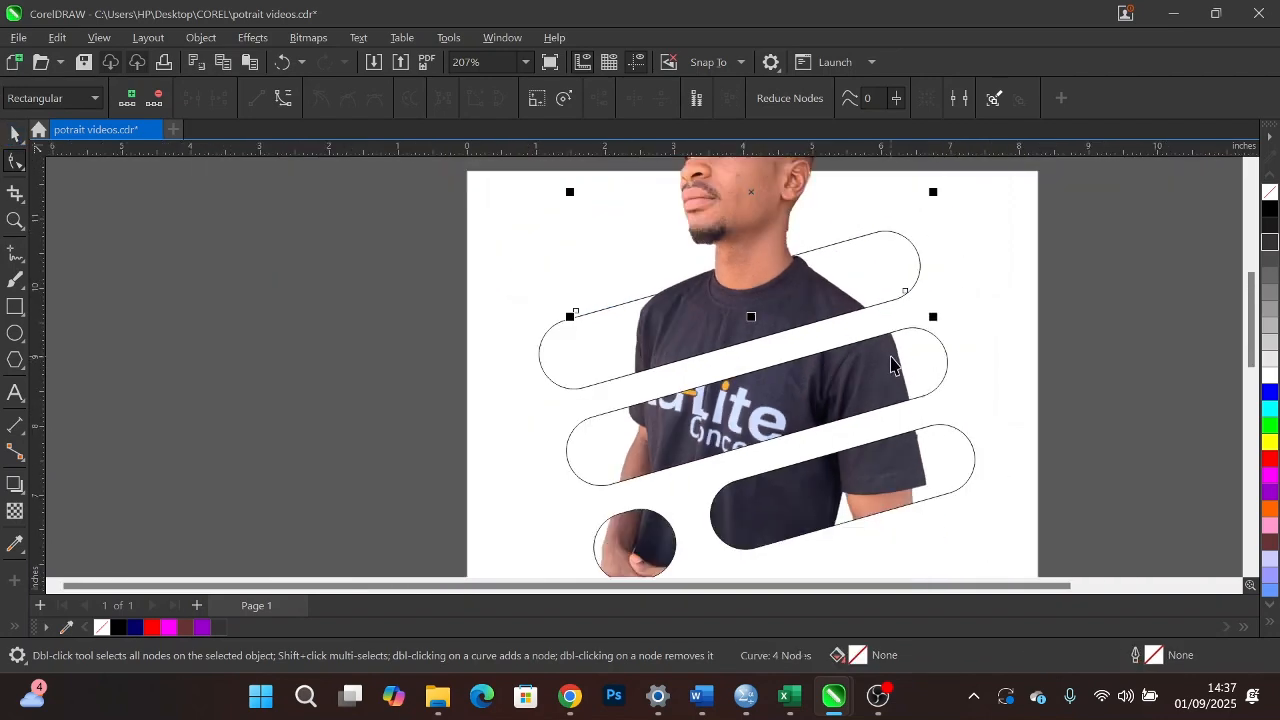
{"action": "scroll", "coordinate": [984, 348], "scroll_direction": "up", "scroll_amount": 1}
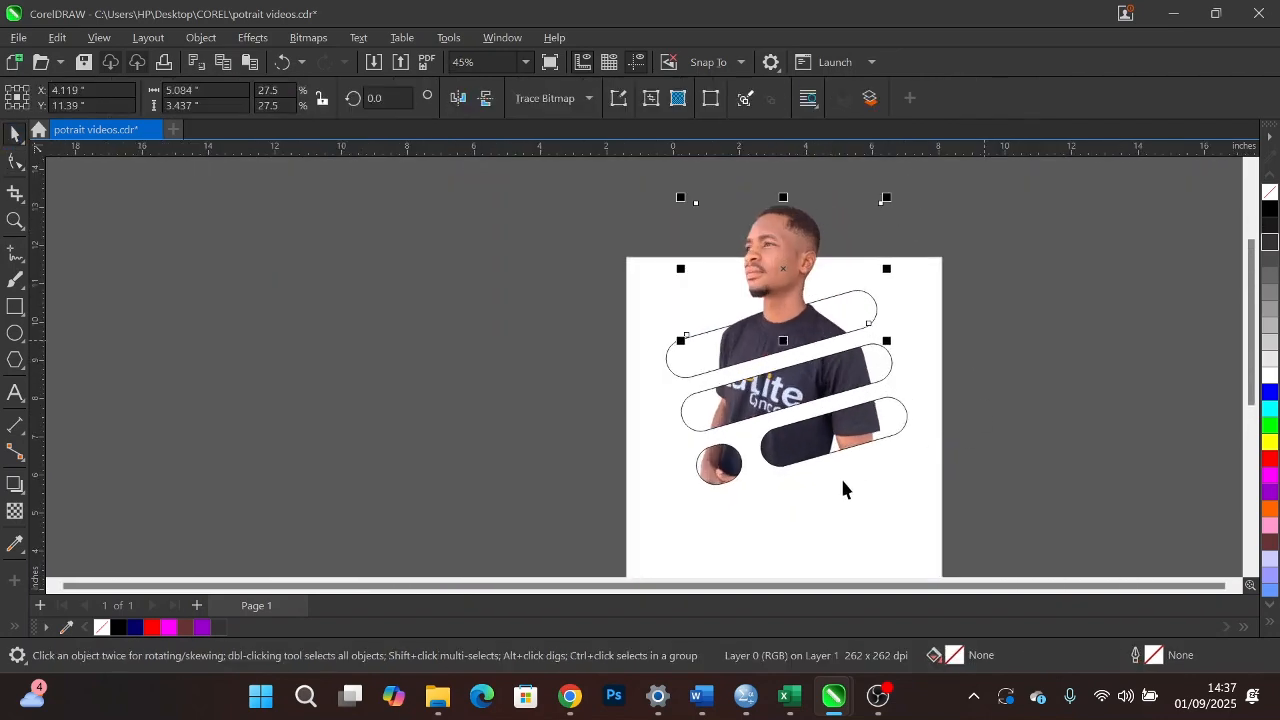
Fill the PowerClip group of slanted rounded bars with black
{"action": "left_click", "coordinate": [880, 436]}
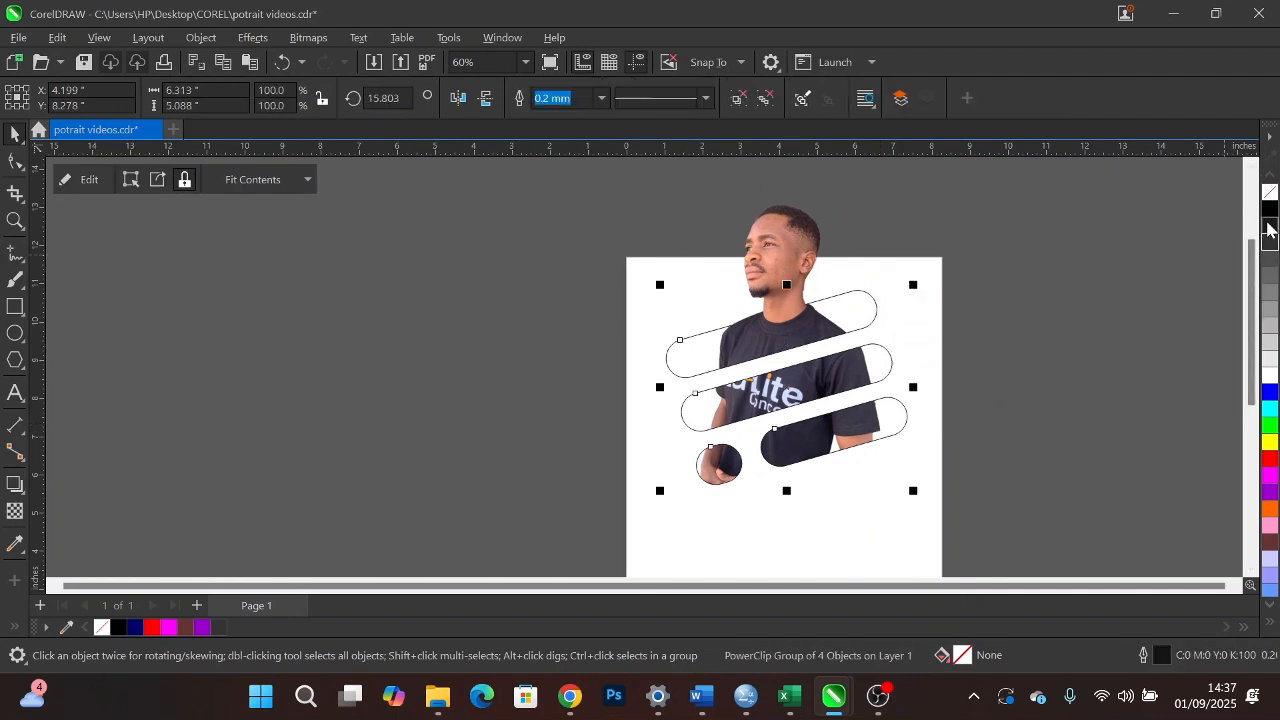
{"action": "left_click", "coordinate": [1270, 212]}
{"action": "scroll", "coordinate": [853, 330], "scroll_direction": "down", "scroll_amount": 2}
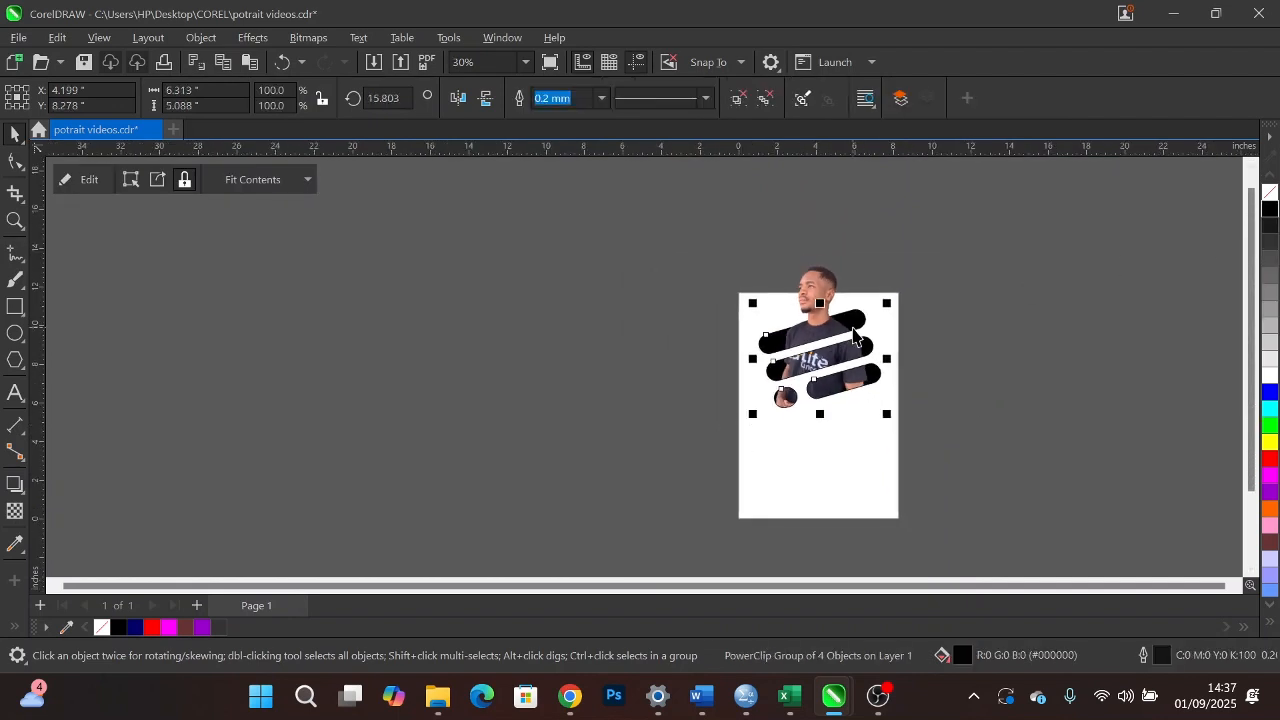
Remove the outline from the PowerClip bars by setting its width to None
{"action": "left_click_drag", "start_coordinate": [1012, 232], "coordinate": [631, 500]}
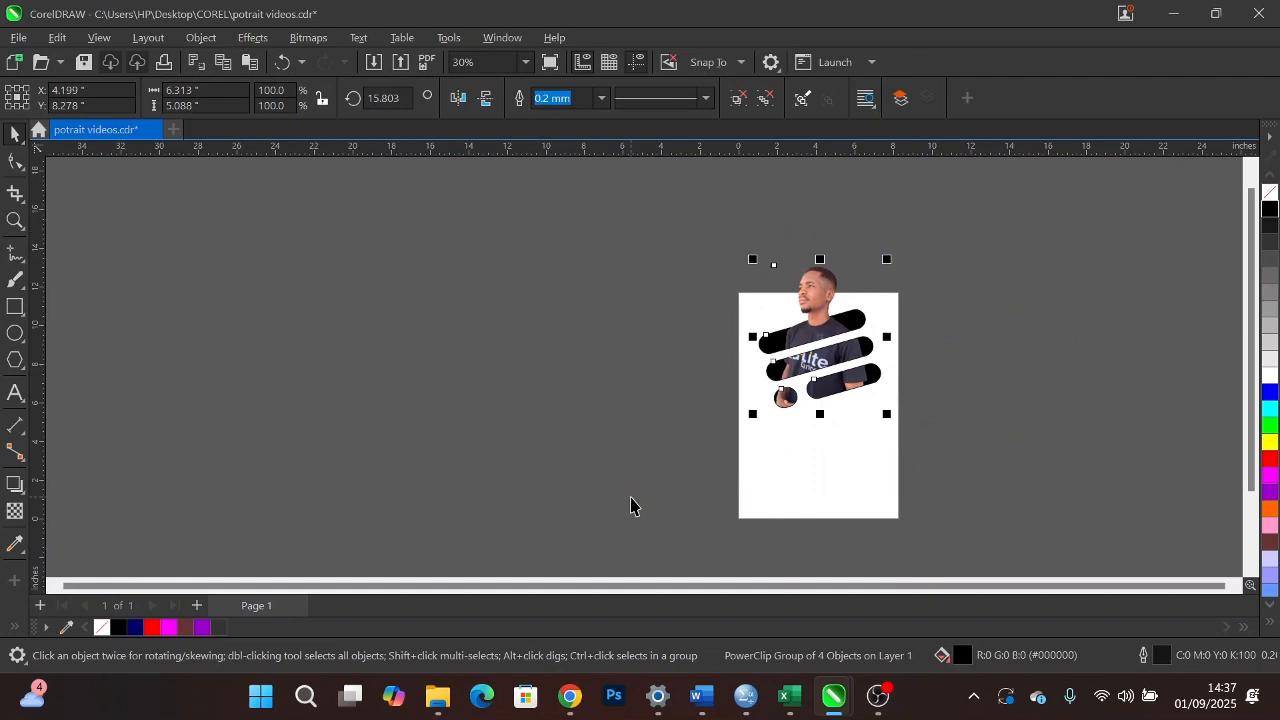
{"action": "left_click", "coordinate": [874, 380]}
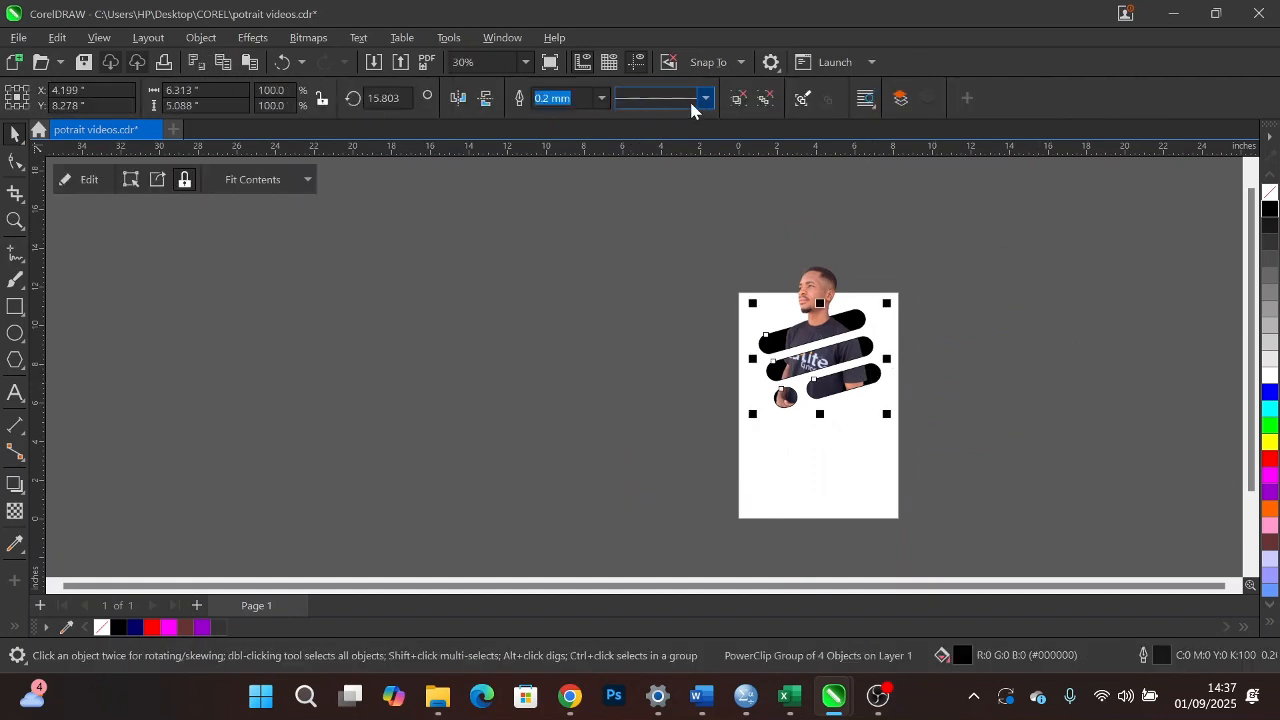
{"action": "left_click", "coordinate": [601, 97]}
{"action": "key", "text": "Escape"}
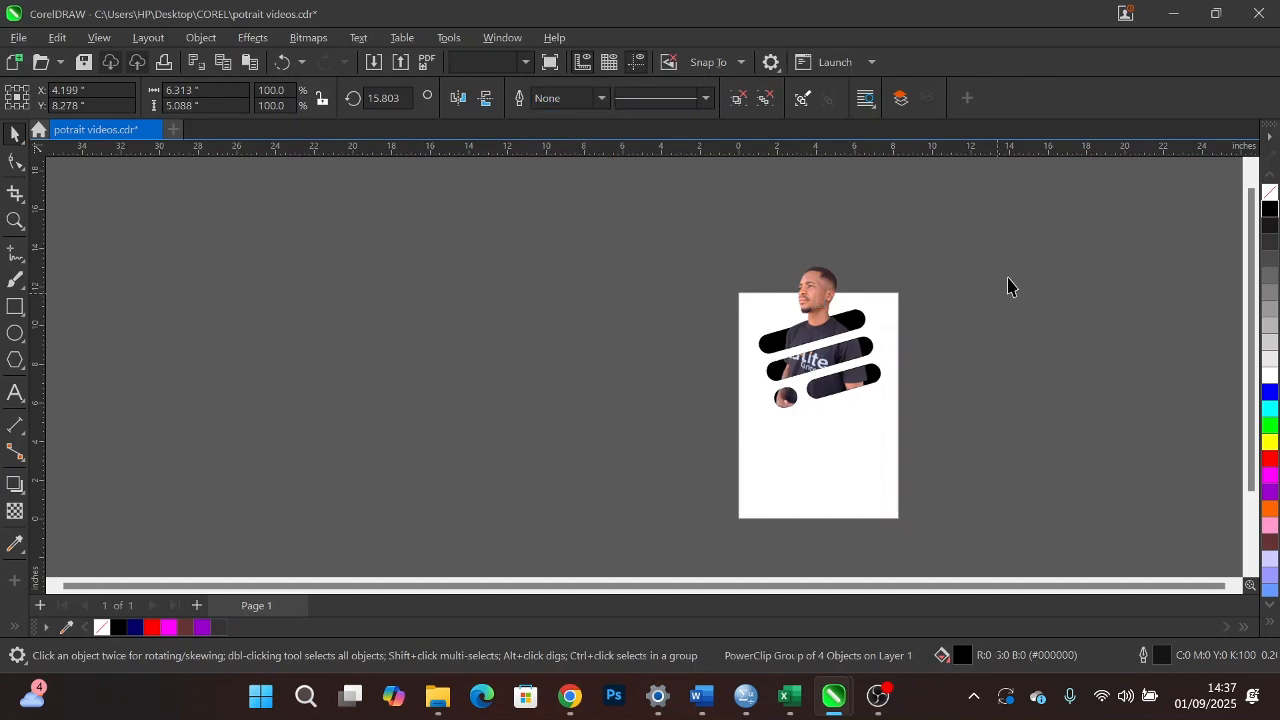
{"action": "left_click", "coordinate": [1011, 276]}
Change the fill of the PowerClip bars to dark blue (#000066)
{"action": "left_click", "coordinate": [527, 62]}
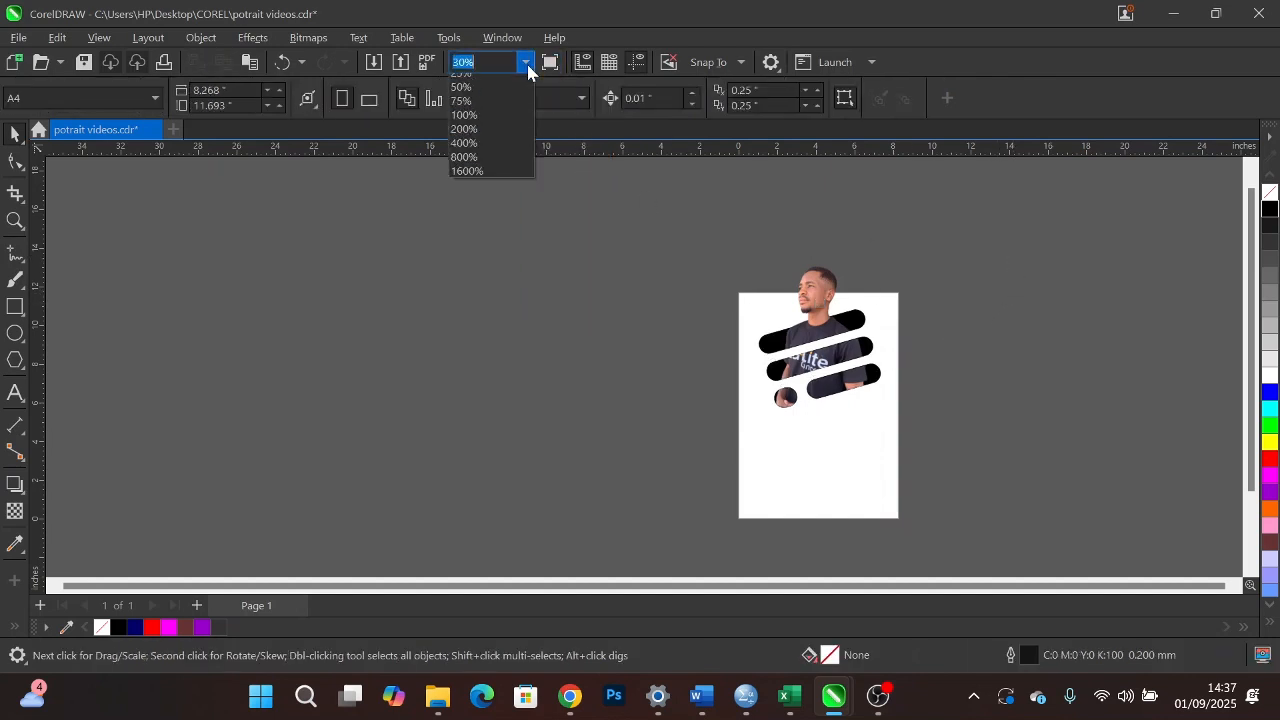
{"action": "left_click", "coordinate": [486, 84]}
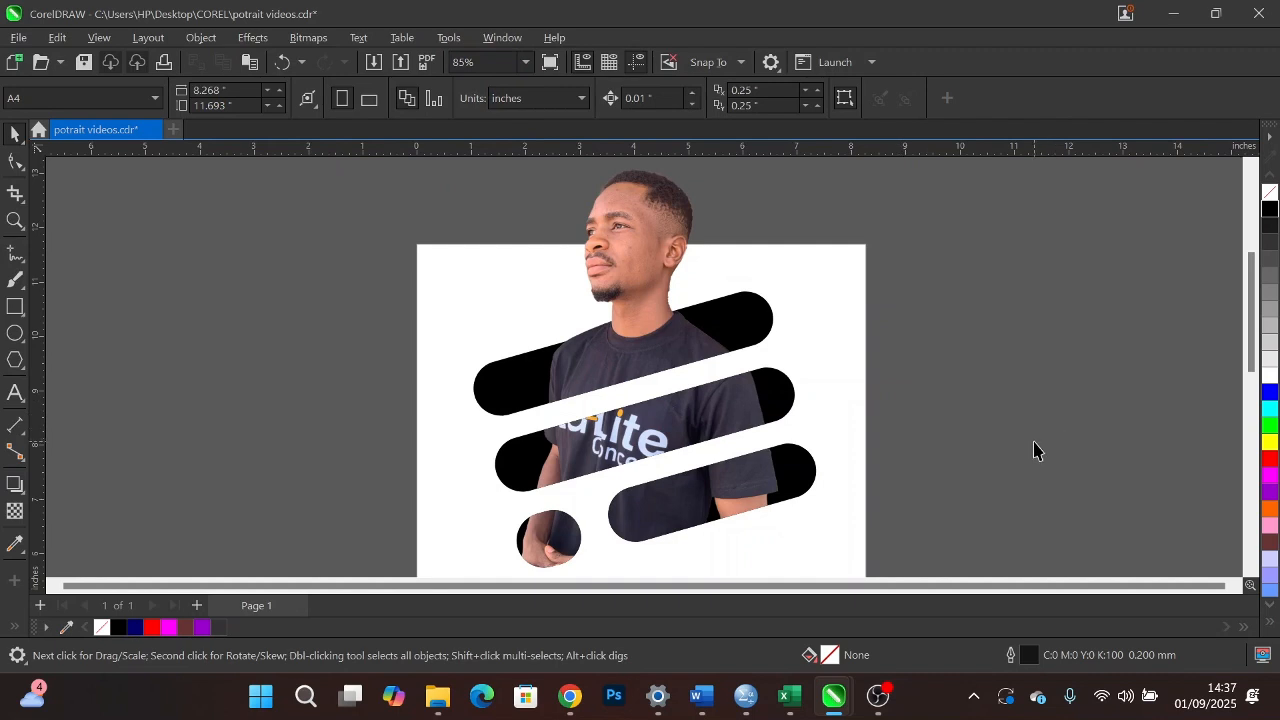
{"action": "scroll", "coordinate": [693, 372], "scroll_direction": "down", "scroll_amount": 2}
{"action": "left_click", "coordinate": [722, 465]}
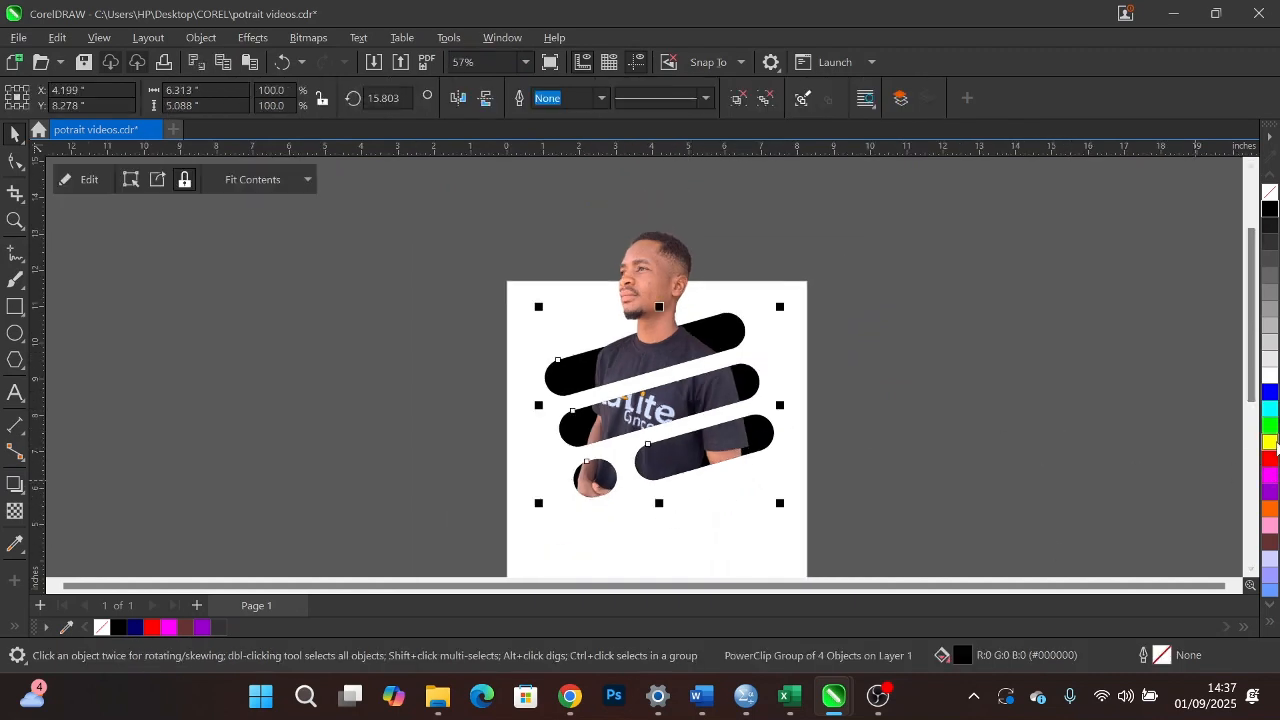
{"action": "scroll", "coordinate": [1269, 557], "scroll_direction": "down", "scroll_amount": 2}
{"action": "left_click", "coordinate": [1268, 560]}
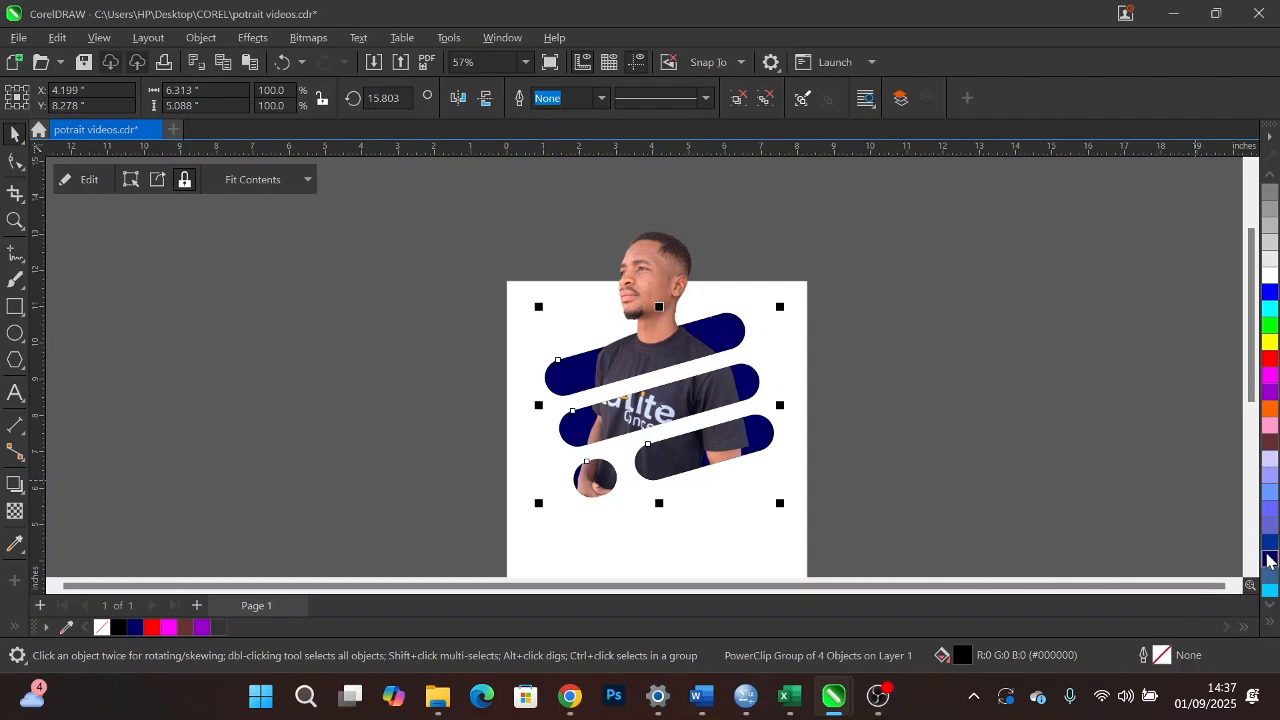
Sample the dark shirt color (#3B3746) with the Color Eyedropper and apply it to all three slanted rows and the small circle
{"action": "left_click", "coordinate": [16, 544]}
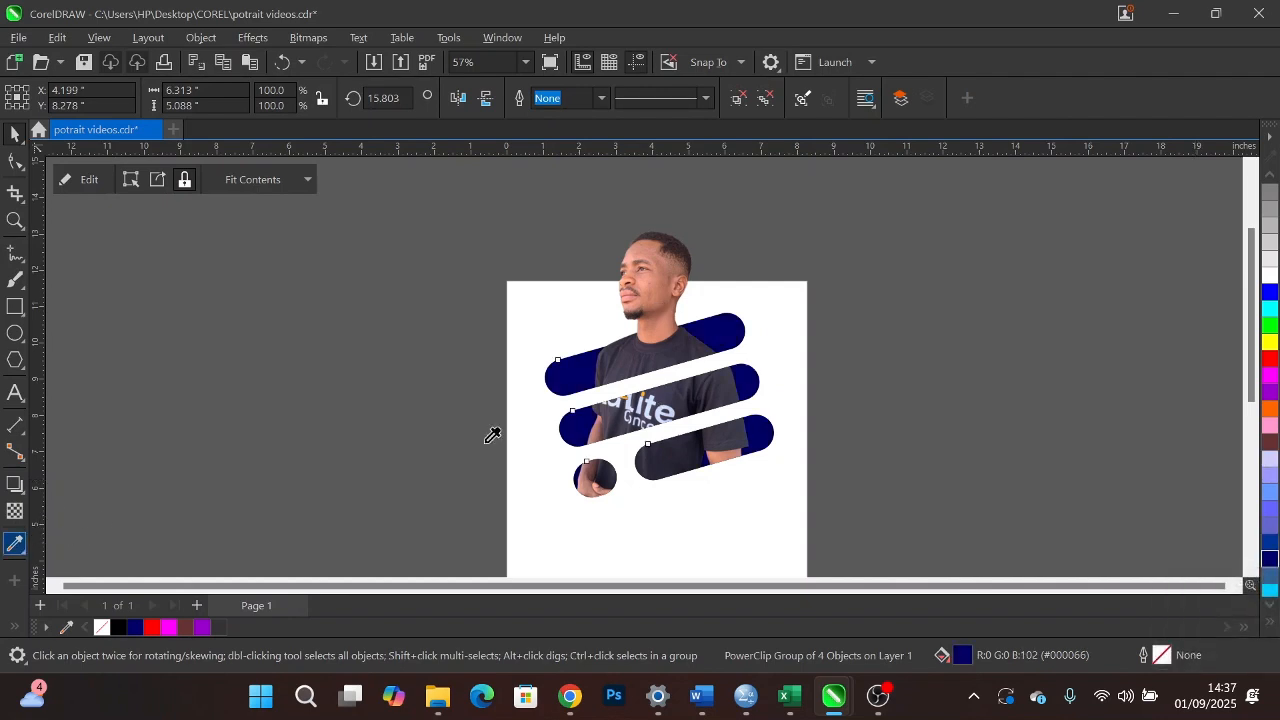
{"action": "left_click", "coordinate": [724, 391]}
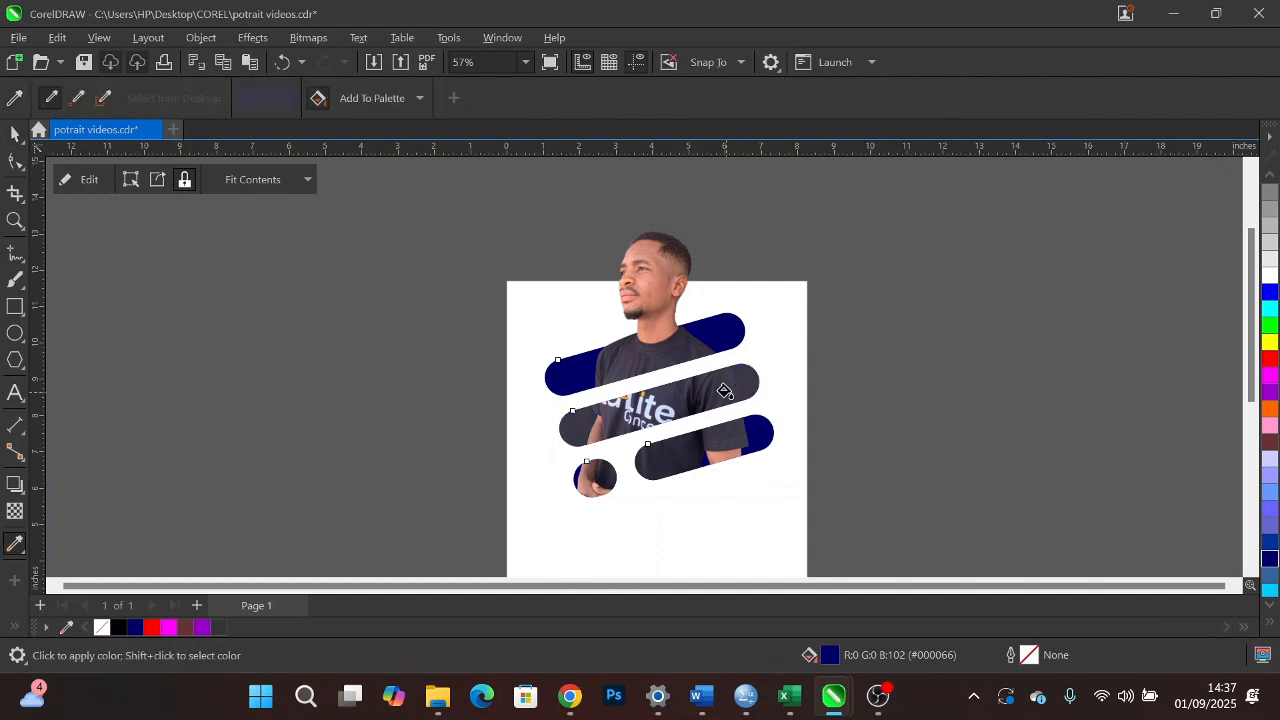
{"action": "left_click", "coordinate": [710, 350]}
{"action": "left_click", "coordinate": [752, 435]}
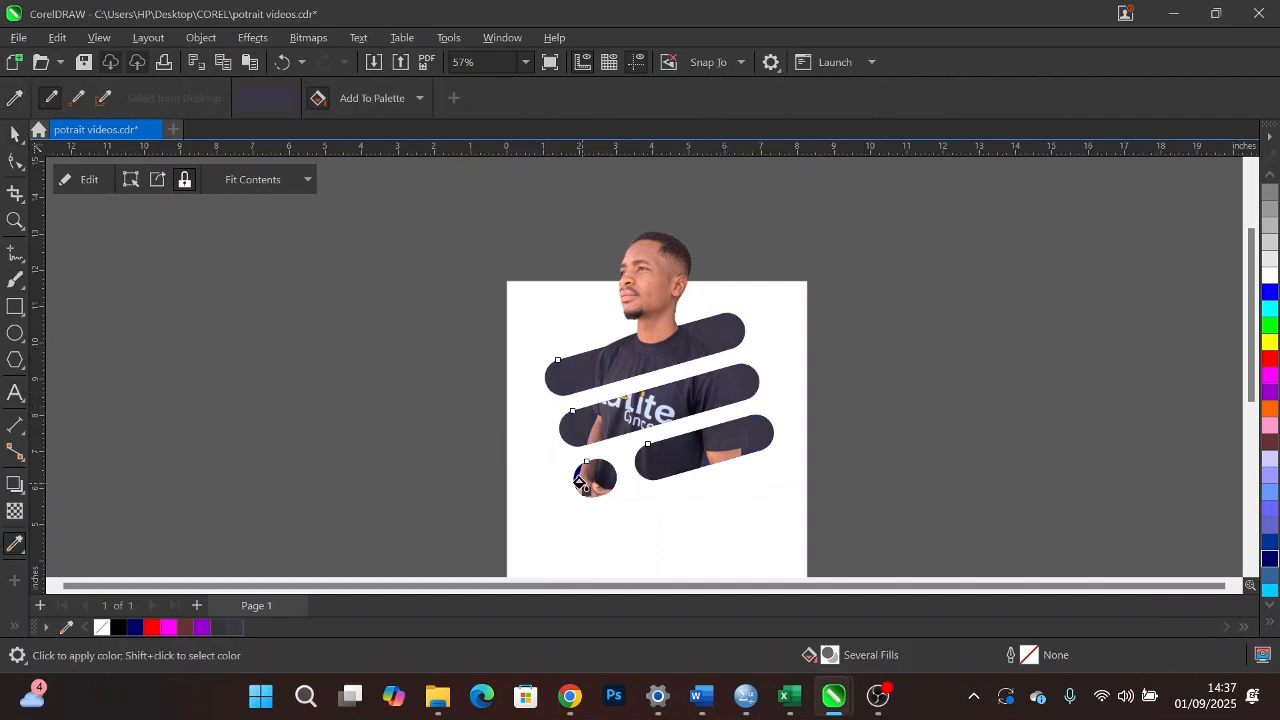
{"action": "left_click", "coordinate": [578, 482]}
{"action": "left_click", "coordinate": [15, 138]}
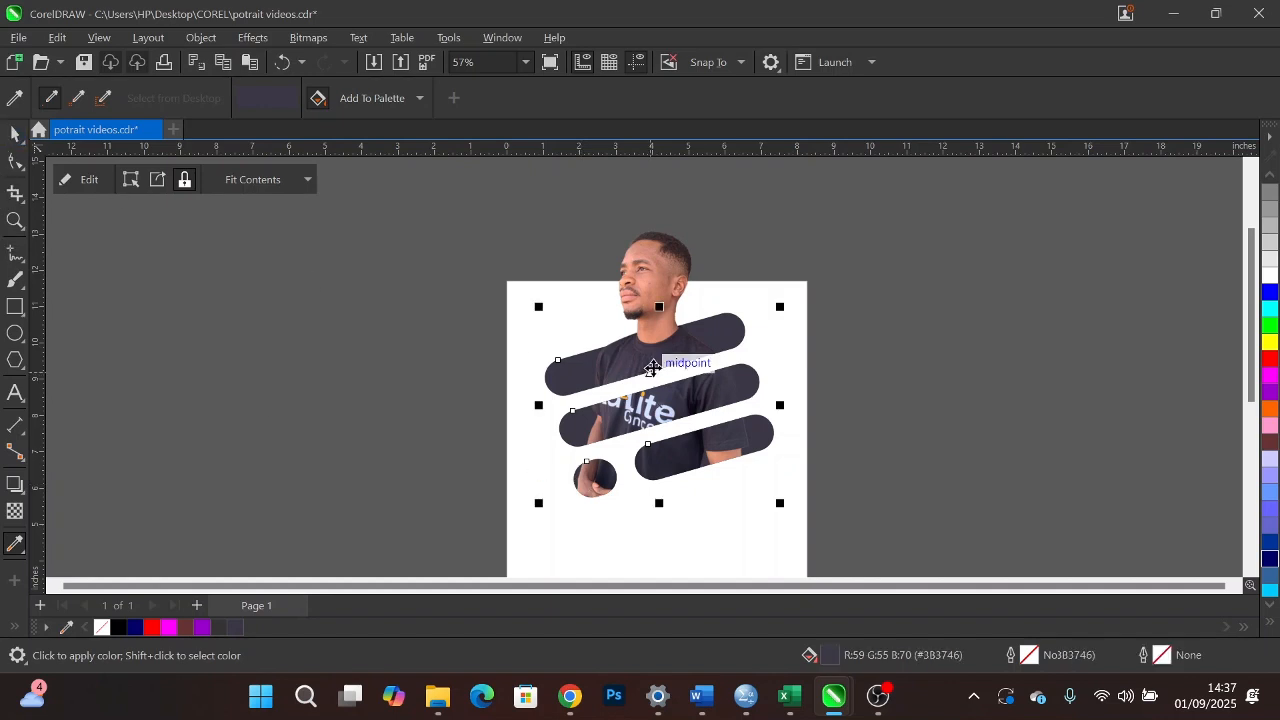
Select the PowerClip group of slanted rounded bars on the page
{"action": "scroll", "coordinate": [655, 358], "scroll_direction": "down", "scroll_amount": 2}
{"action": "left_click", "coordinate": [848, 340]}
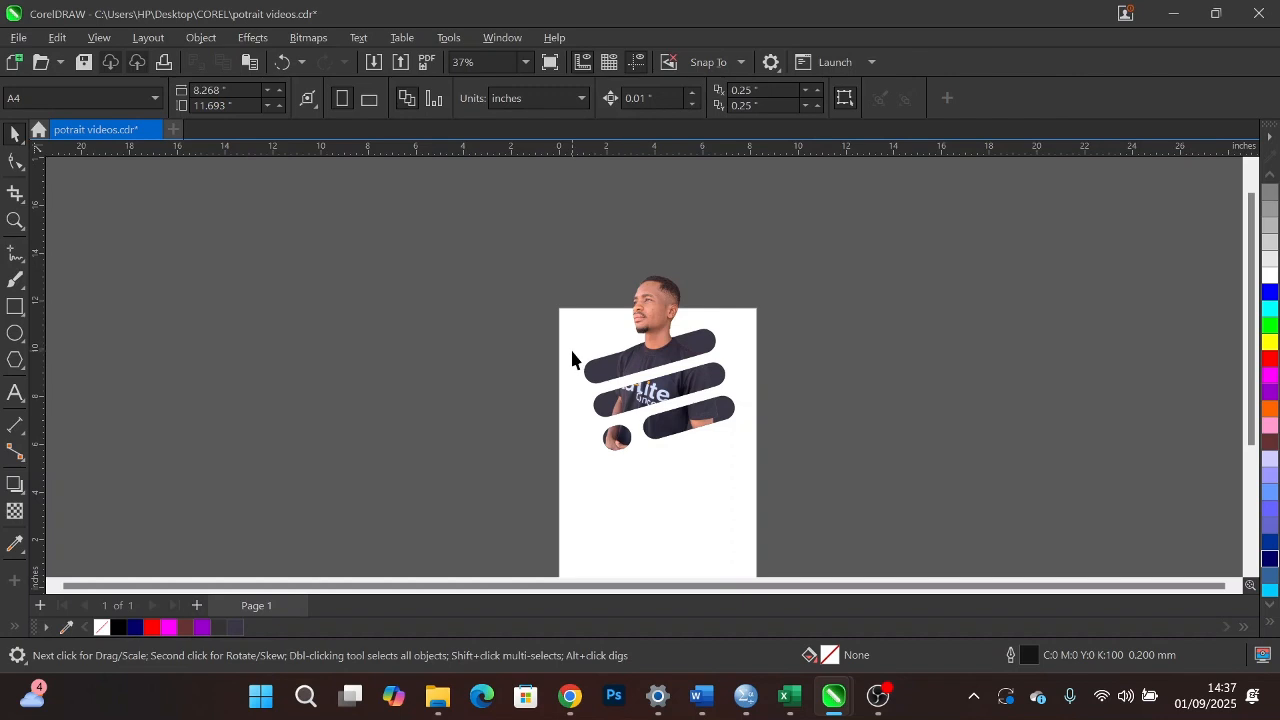
{"action": "left_click", "coordinate": [728, 416]}
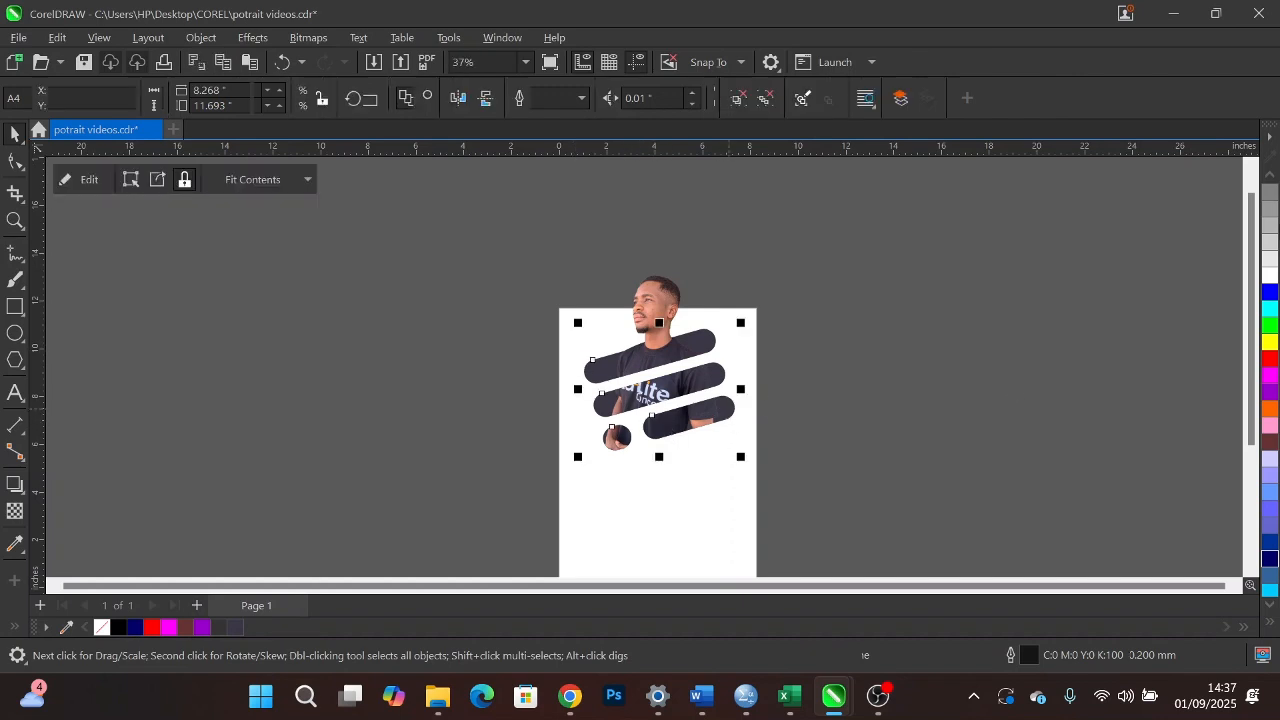